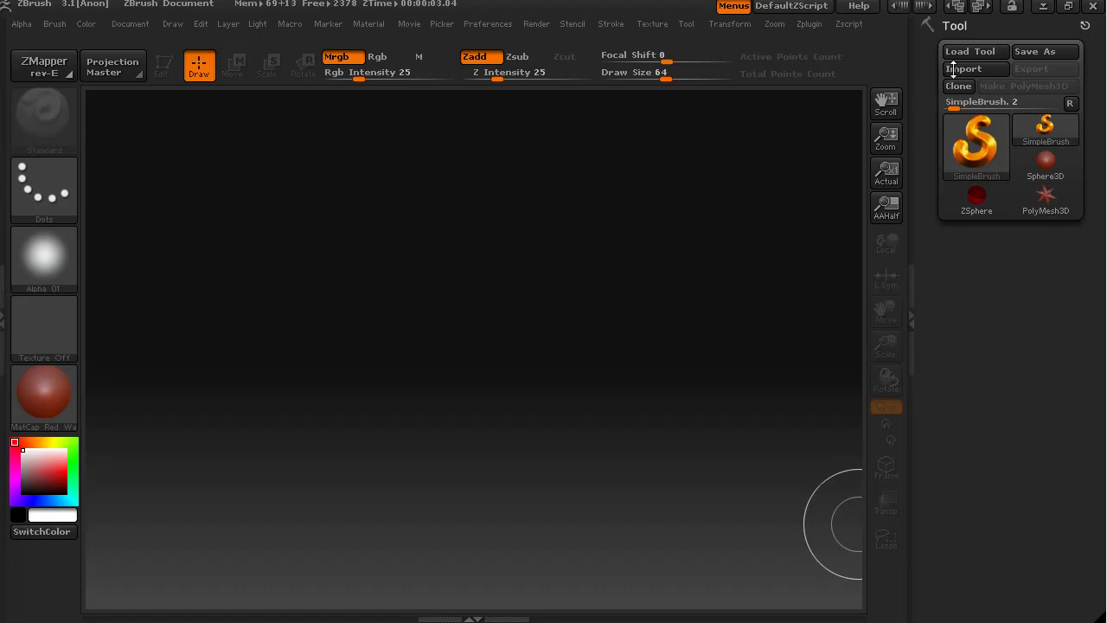
- Import the MayaZBrushUDK01 .obj mesh, draw it in Edit mode and rotate it into view
{"action": "left_click", "coordinate": [955, 70]}
{"action": "double_click", "coordinate": [37, 83]}
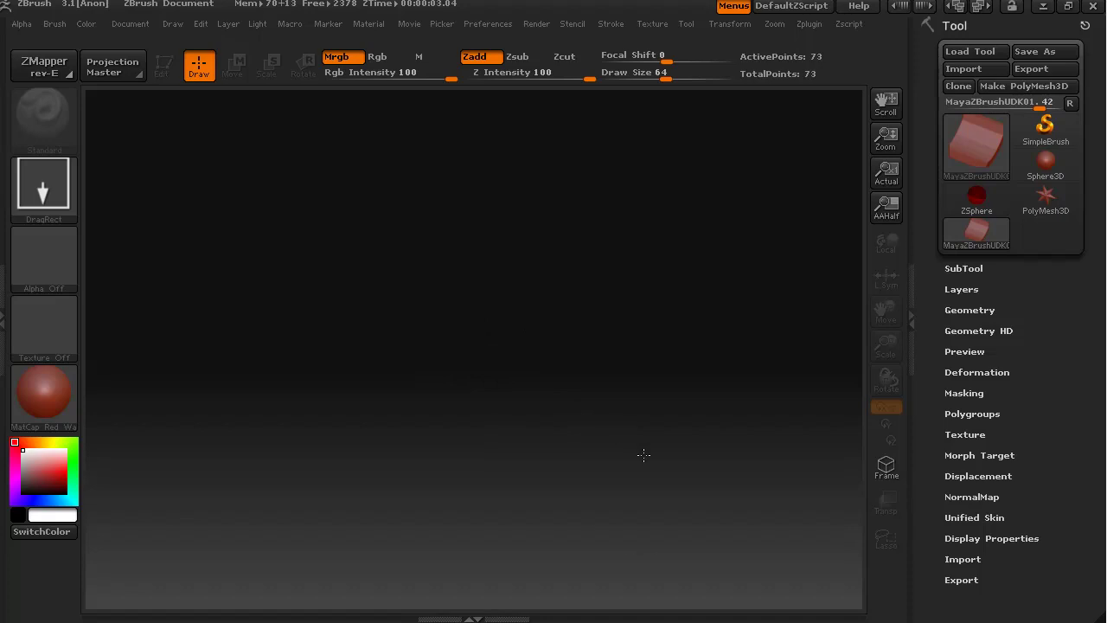
{"action": "left_click", "coordinate": [164, 68]}
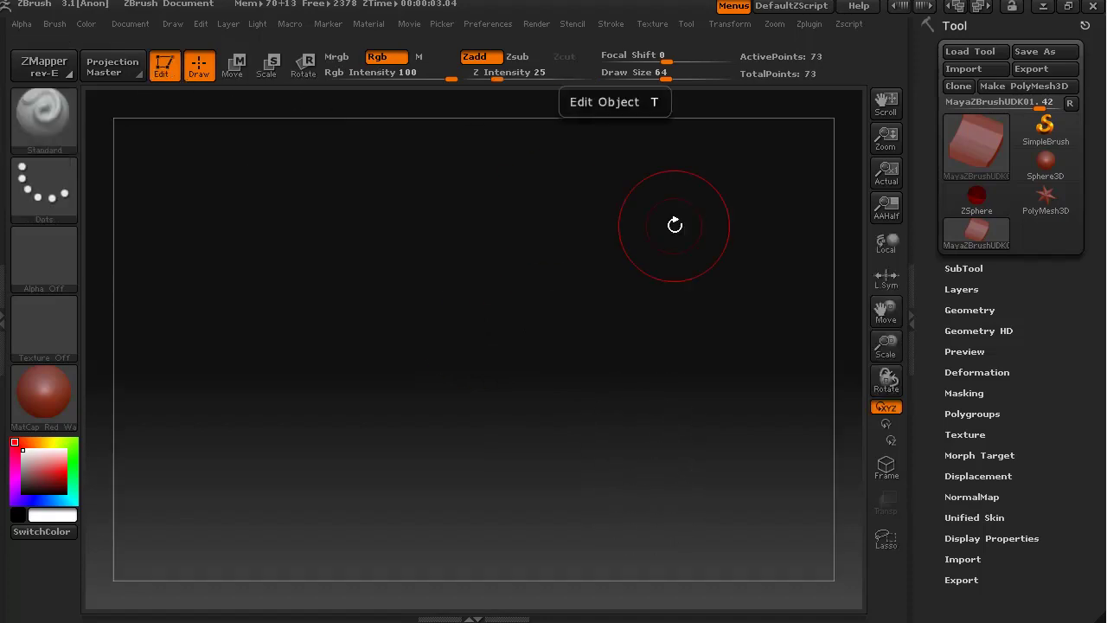
{"action": "left_click_drag", "start_coordinate": [853, 259], "coordinate": [513, 490]}
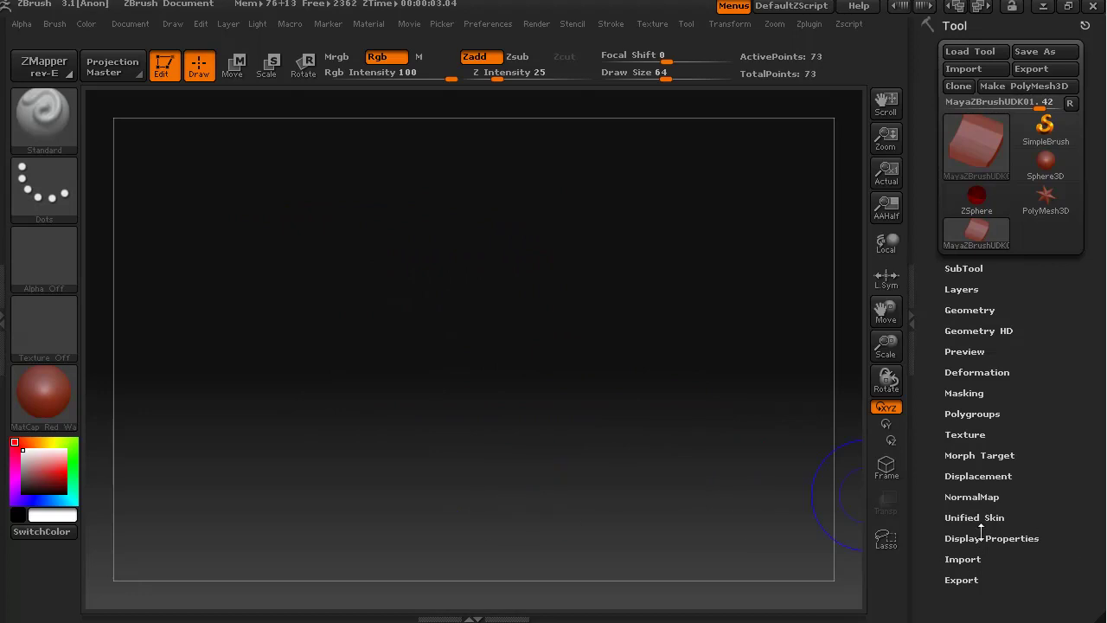
- Flip the mesh normals under Display Properties so the curved block shows
{"action": "left_click", "coordinate": [982, 537]}
{"action": "left_click", "coordinate": [1042, 574]}
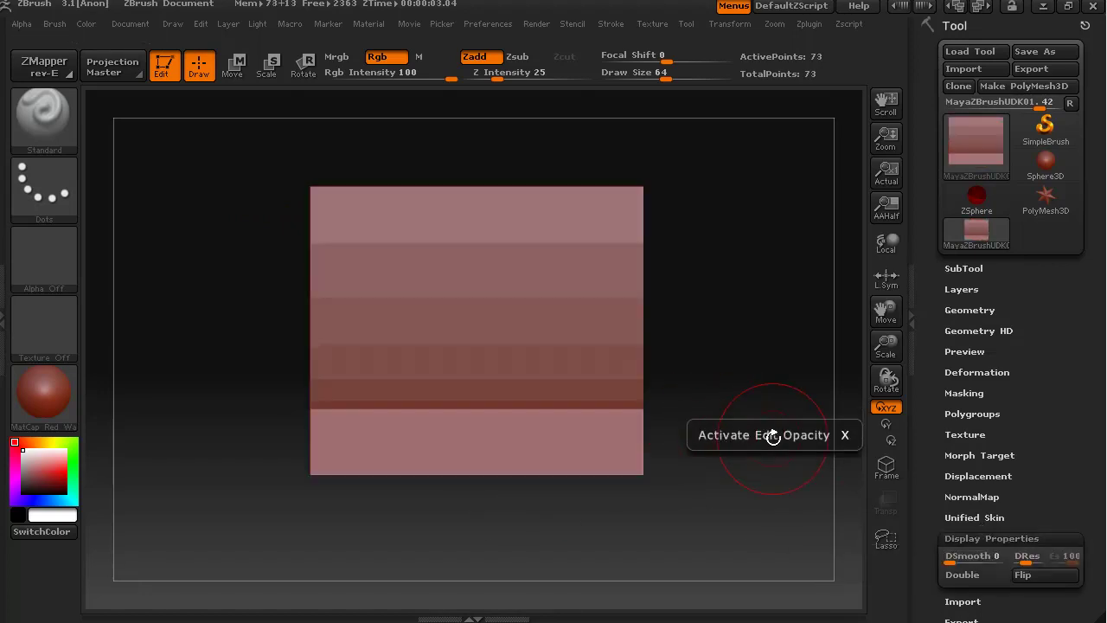
{"action": "mouse_move", "coordinate": [769, 440]}
{"action": "left_mouse_down"}
{"action": "mouse_move", "coordinate": [731, 442]}
{"action": "mouse_move", "coordinate": [723, 467]}
{"action": "mouse_move", "coordinate": [766, 433]}
{"action": "left_mouse_up"}
- Store the block's current shape as a morph target with StoreMT
{"action": "left_click", "coordinate": [1008, 455]}
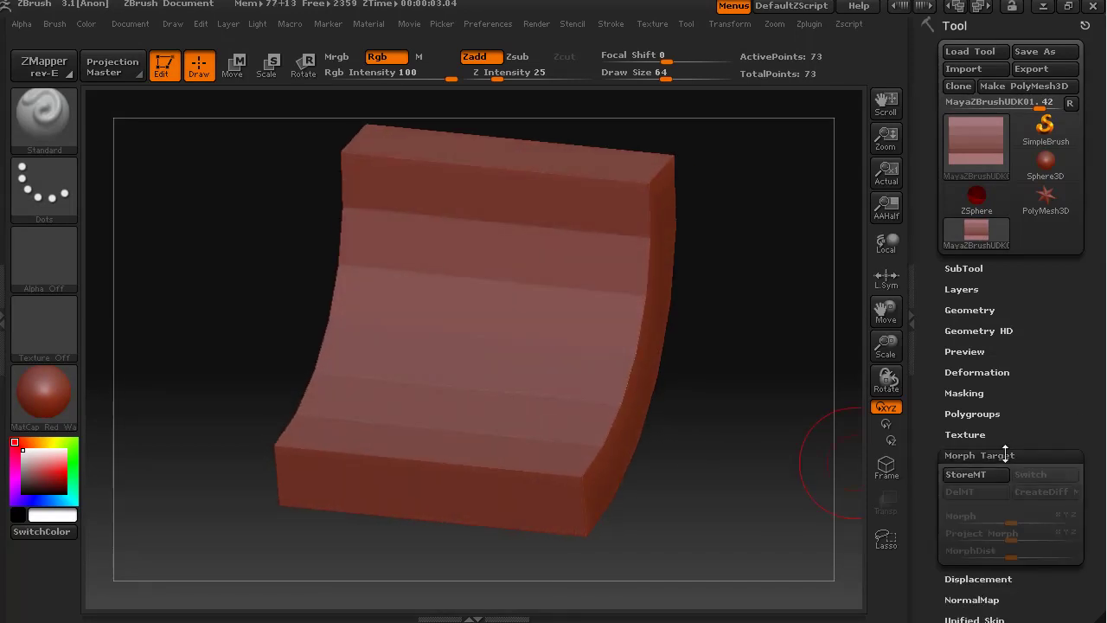
{"action": "left_click", "coordinate": [965, 474]}
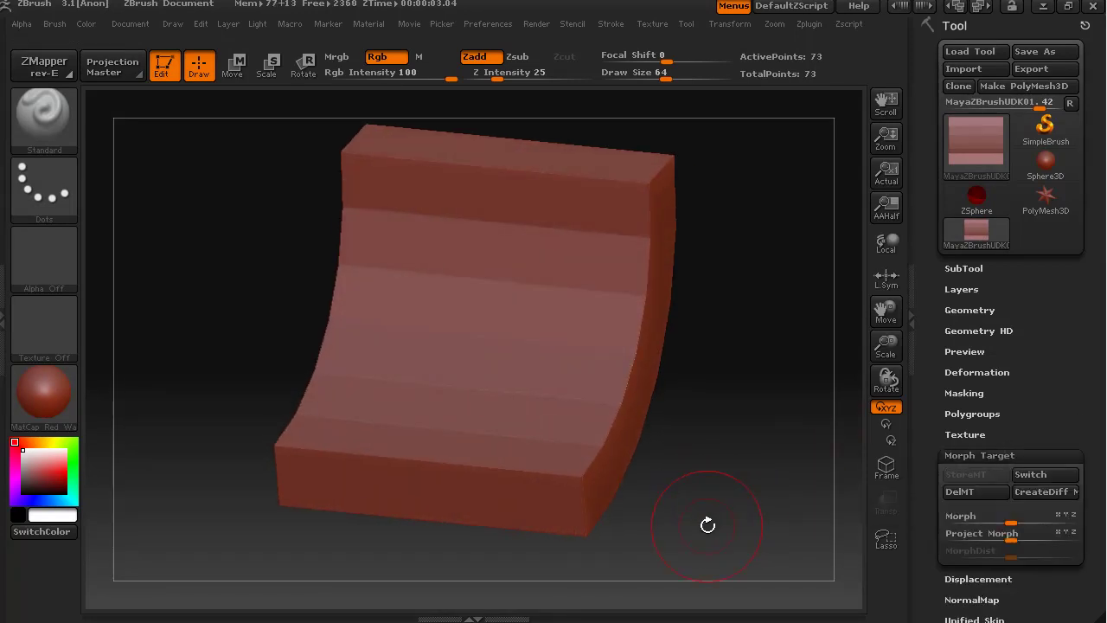
{"action": "left_click_drag", "start_coordinate": [707, 521], "coordinate": [739, 491]}
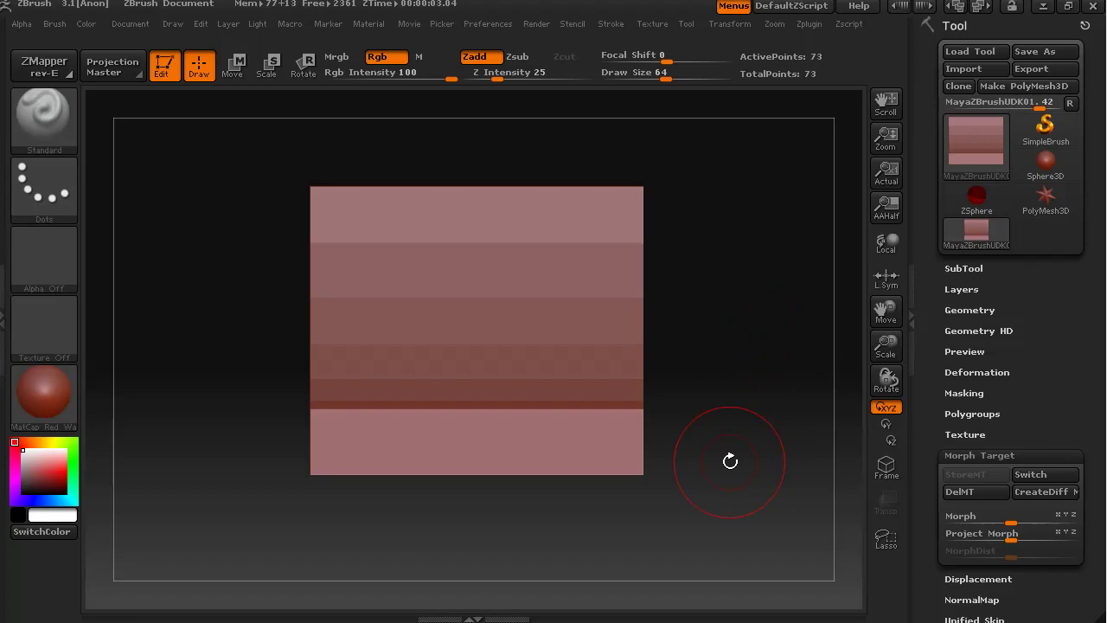
- Turn on Draw Polyframe and group the bottom row of polygons as its own polygroup
{"action": "left_click", "coordinate": [886, 468]}
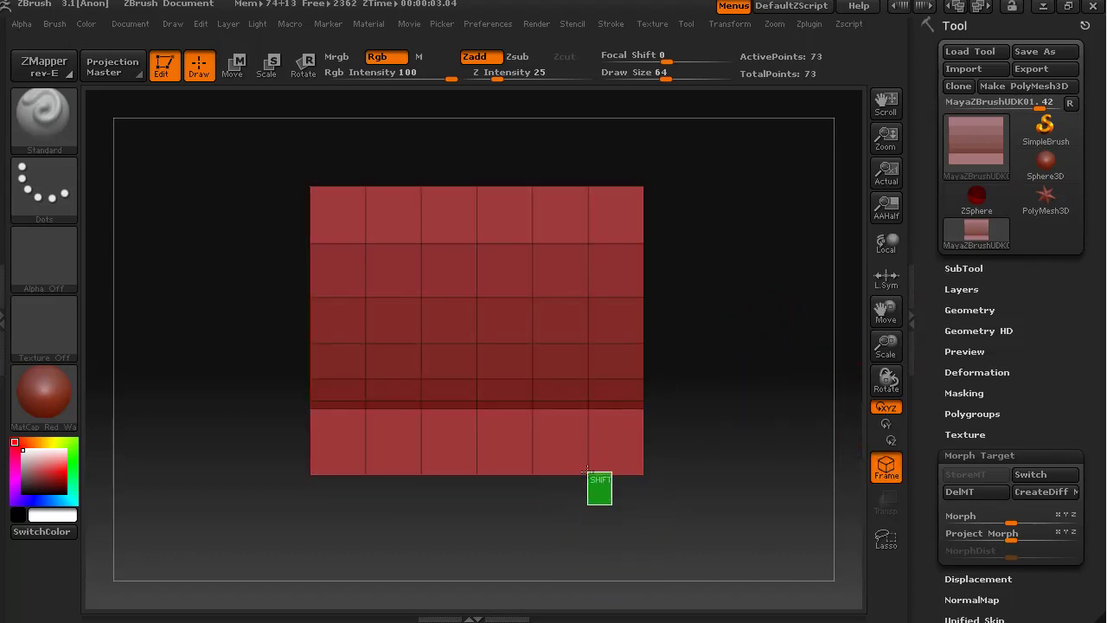
{"action": "left_click_drag", "start_coordinate": [587, 472], "coordinate": [328, 445], "text": "ctrl+shift"}
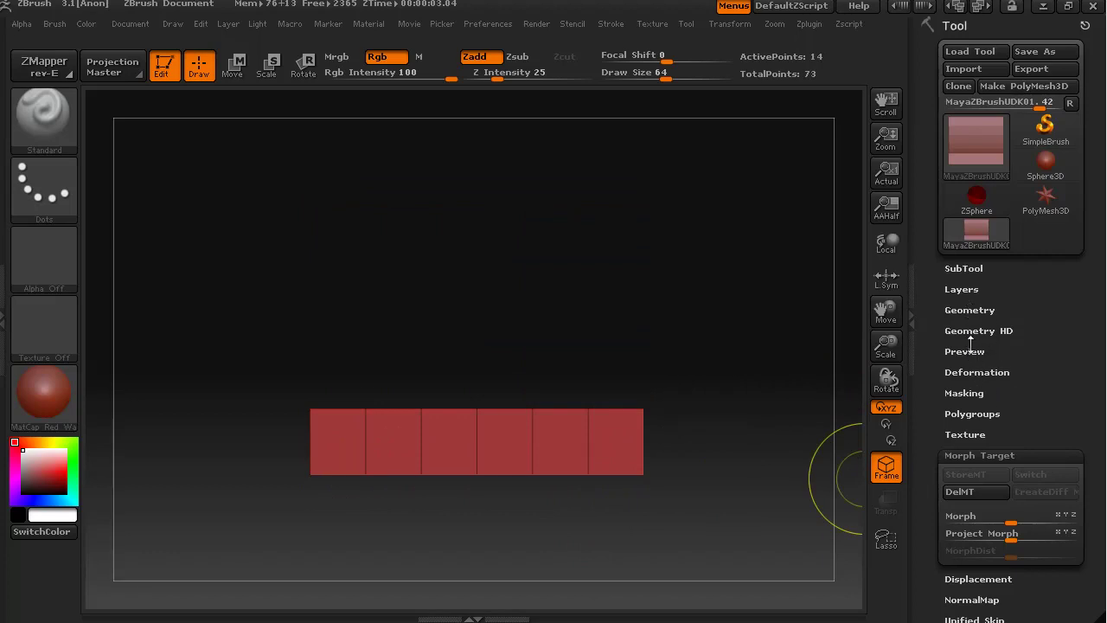
{"action": "left_click", "coordinate": [973, 413]}
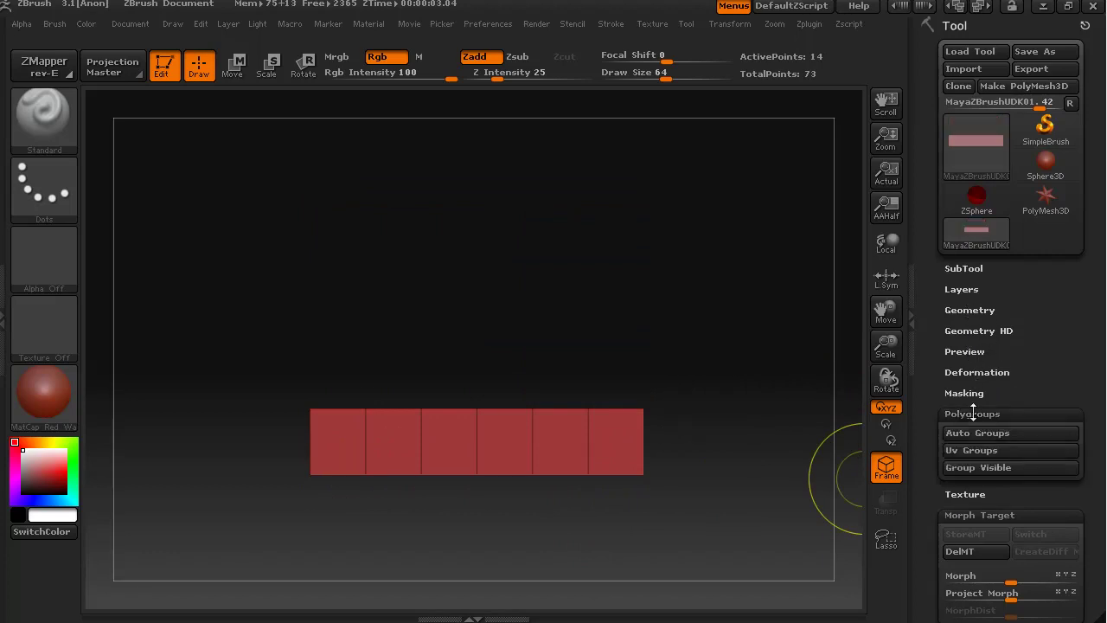
{"action": "left_click", "coordinate": [989, 468]}
{"action": "left_click", "coordinate": [749, 491], "text": "ctrl+shift"}
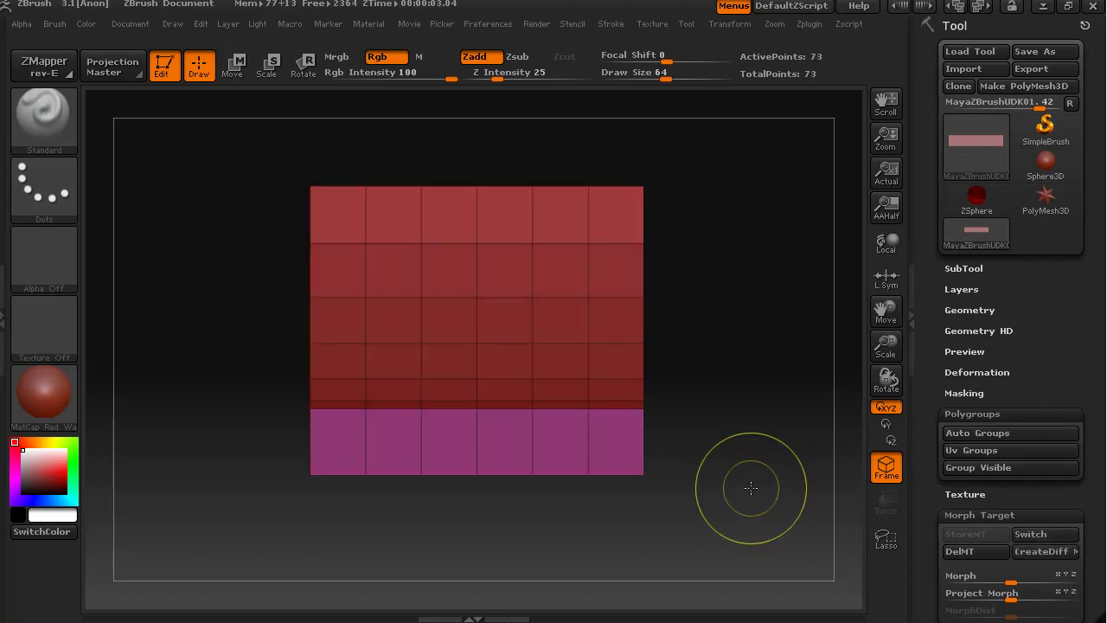
- Isolate the left side edge strip and make it a separate polygroup
{"action": "mouse_move", "coordinate": [763, 176]}
{"action": "left_mouse_down", "text": "ctrl+shift"}
{"action": "mouse_move", "coordinate": [626, 487]}
{"action": "mouse_move", "coordinate": [685, 522]}
{"action": "left_mouse_up", "text": "ctrl+shift"}
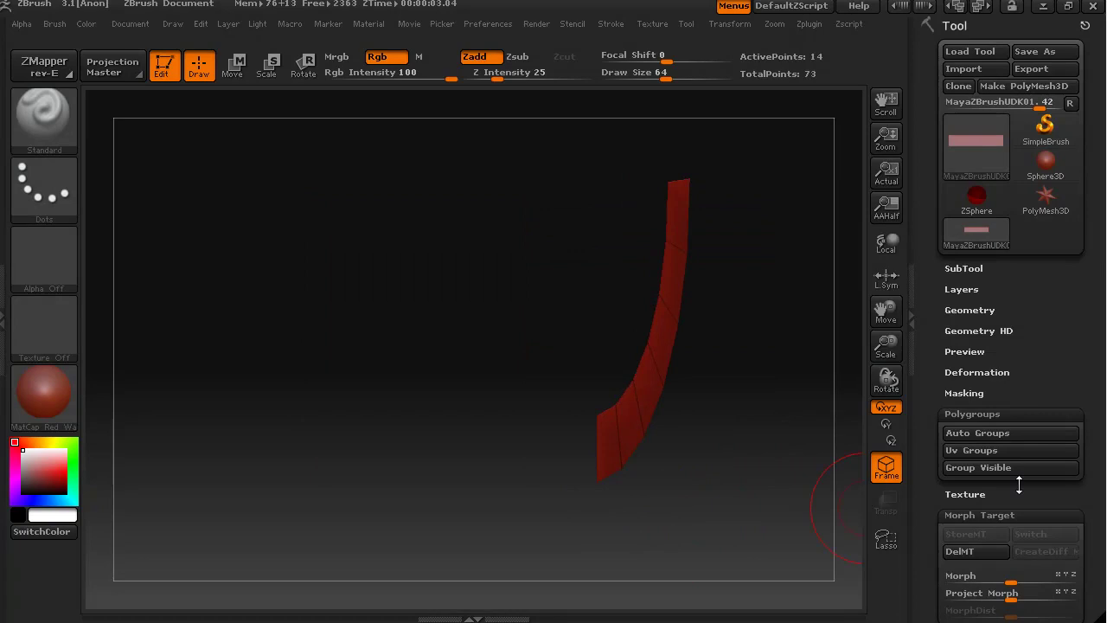
{"action": "key", "text": "shift+f"}
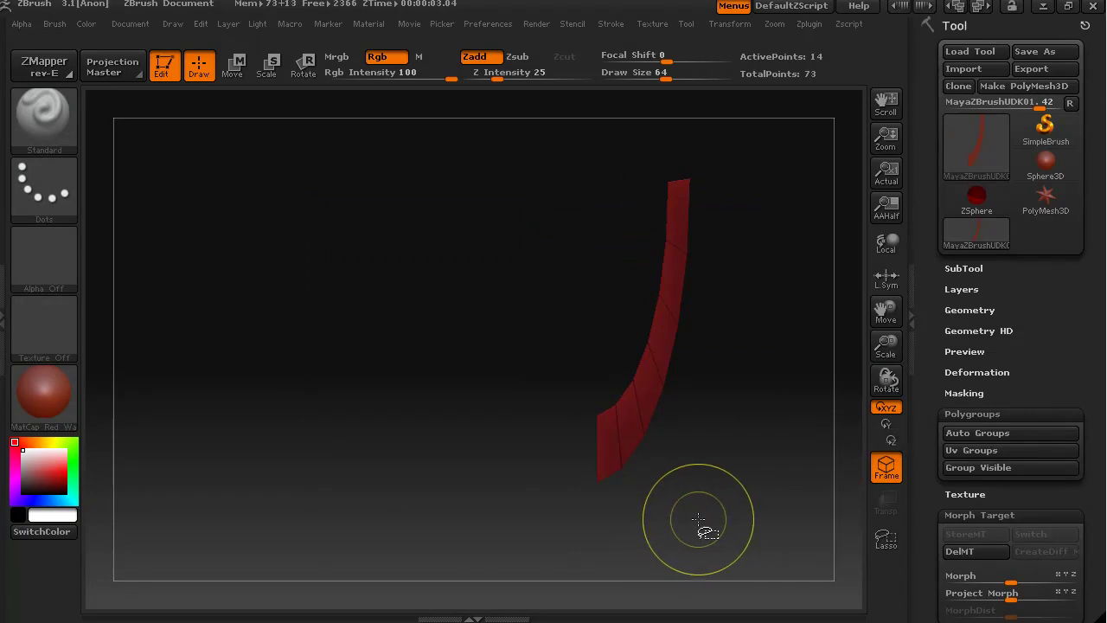
{"action": "left_click", "coordinate": [706, 515], "text": "ctrl+shift"}
{"action": "mouse_move", "coordinate": [650, 526]}
{"action": "left_mouse_down"}
{"action": "mouse_move", "coordinate": [640, 531]}
{"action": "mouse_move", "coordinate": [692, 536]}
{"action": "mouse_move", "coordinate": [666, 530]}
{"action": "left_mouse_up"}
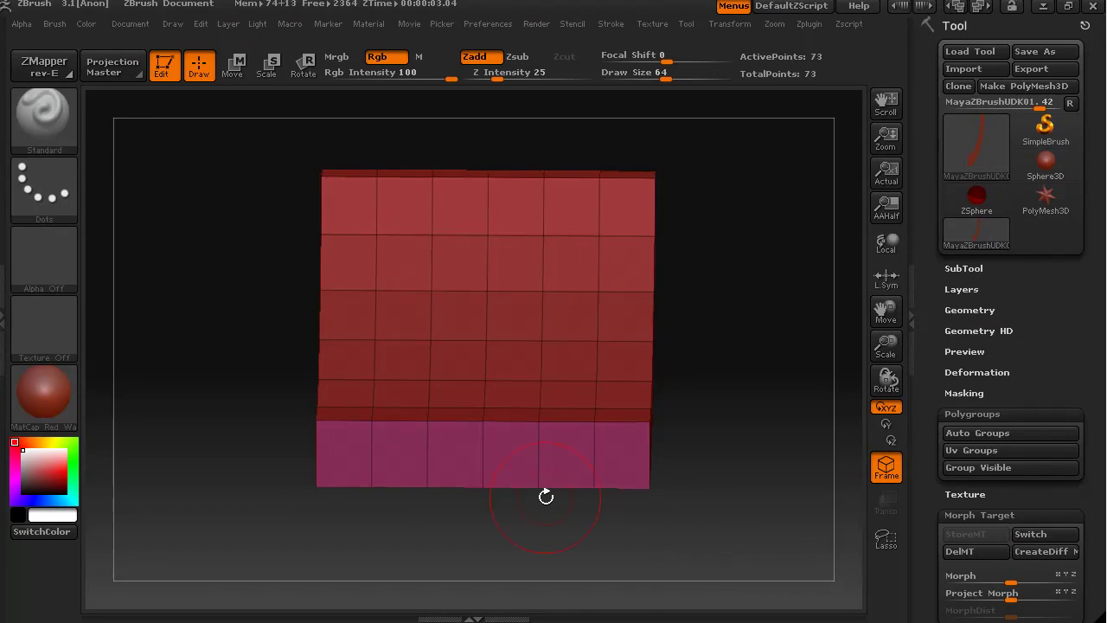
{"action": "mouse_move", "coordinate": [221, 153]}
{"action": "left_mouse_down", "text": "ctrl+shift"}
{"action": "mouse_move", "coordinate": [356, 484]}
{"action": "mouse_move", "coordinate": [347, 526]}
{"action": "left_mouse_up", "text": "ctrl+shift"}
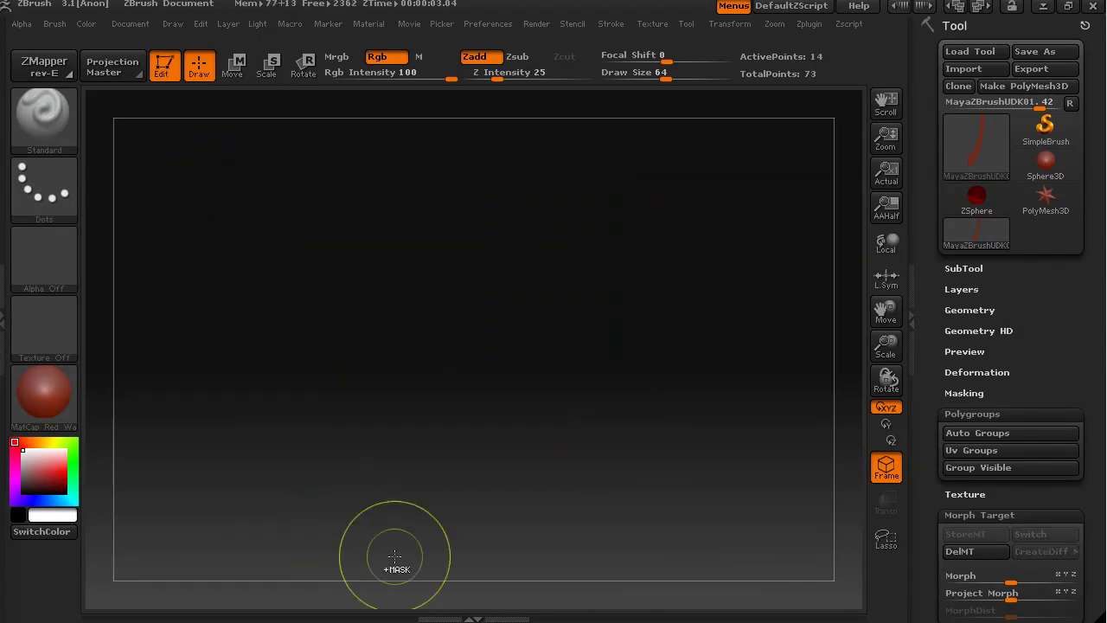
{"action": "left_click", "coordinate": [963, 468]}
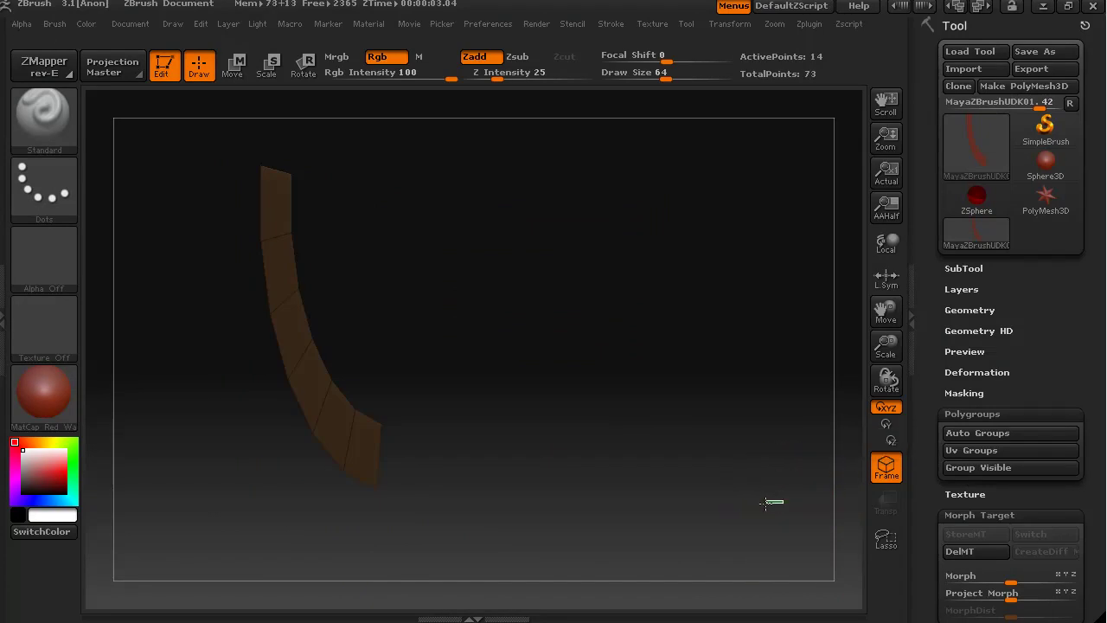
{"action": "left_click", "coordinate": [769, 504], "text": "ctrl+shift"}
{"action": "left_click", "coordinate": [763, 510], "text": "ctrl+shift"}
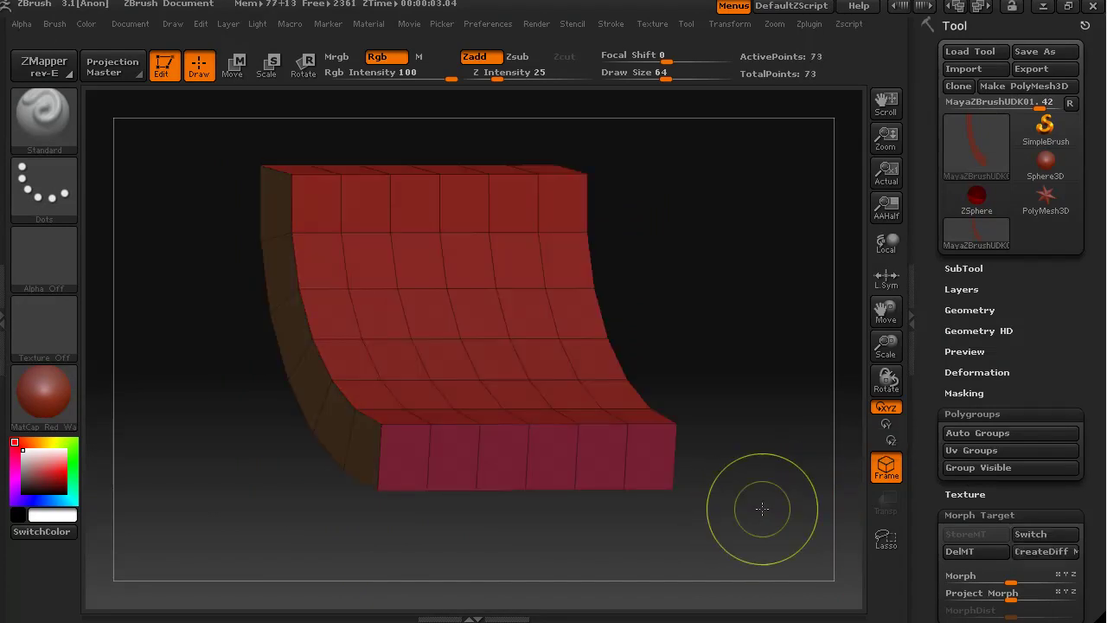
- Isolate the top strip of polygons from a flat front view, then unhide the mesh
{"action": "left_click_drag", "start_coordinate": [758, 509], "coordinate": [729, 425]}
{"action": "left_click_drag", "start_coordinate": [727, 321], "coordinate": [724, 324]}
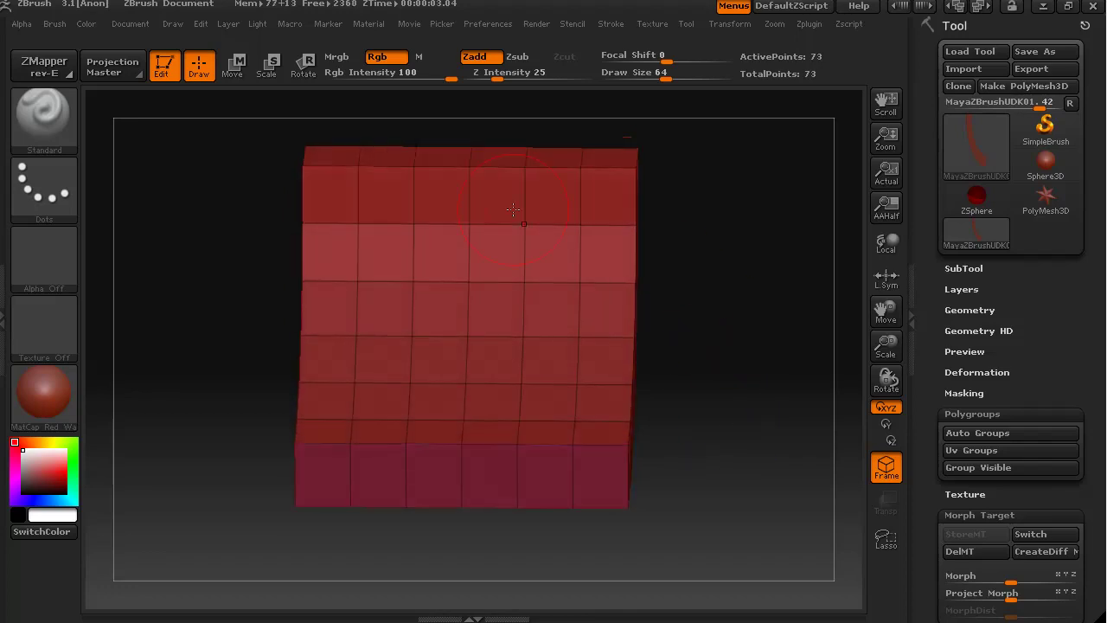
{"action": "left_click_drag", "start_coordinate": [333, 112], "coordinate": [608, 160], "text": "ctrl+shift"}
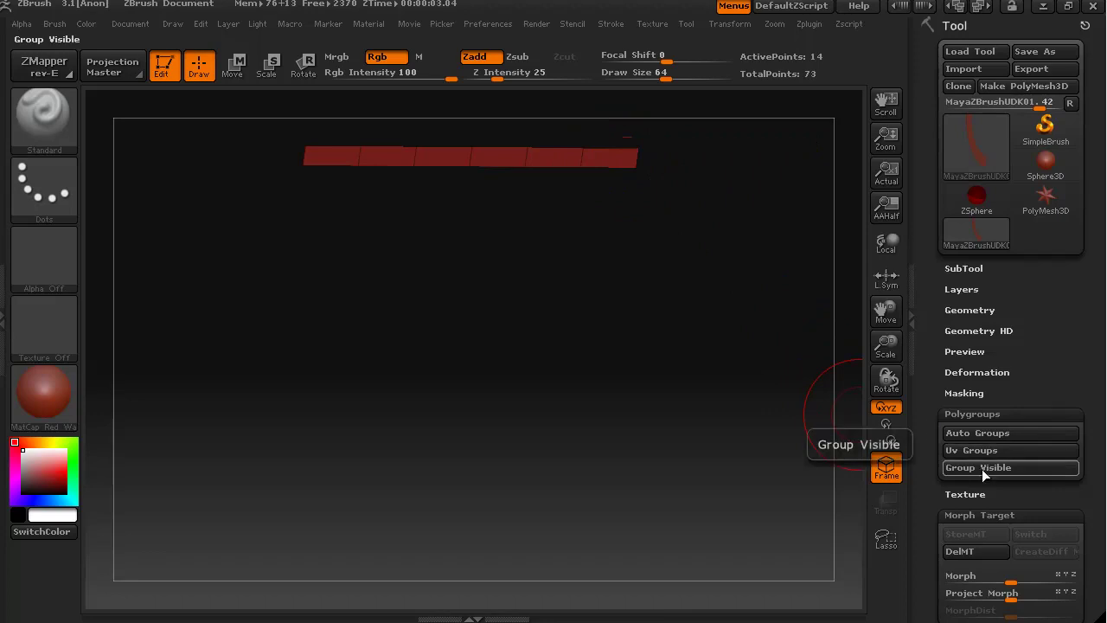
{"action": "left_click", "coordinate": [762, 471], "text": "ctrl+shift"}
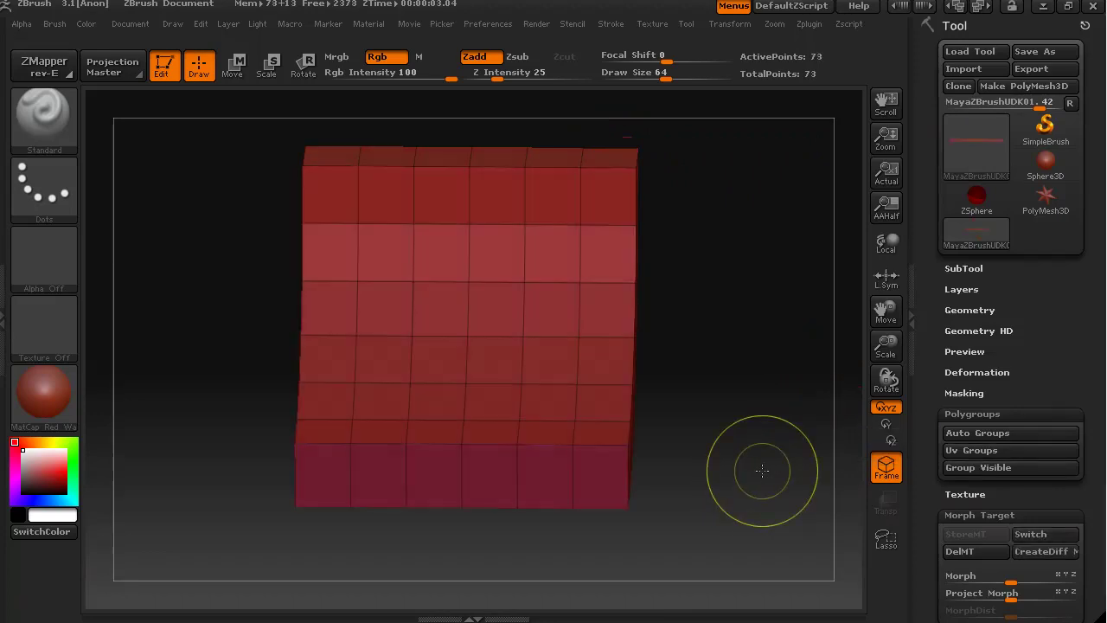
{"action": "mouse_move", "coordinate": [764, 467]}
{"action": "left_mouse_down"}
{"action": "mouse_move", "coordinate": [808, 472]}
{"action": "mouse_move", "coordinate": [727, 489]}
{"action": "mouse_move", "coordinate": [715, 467]}
{"action": "left_mouse_up"}
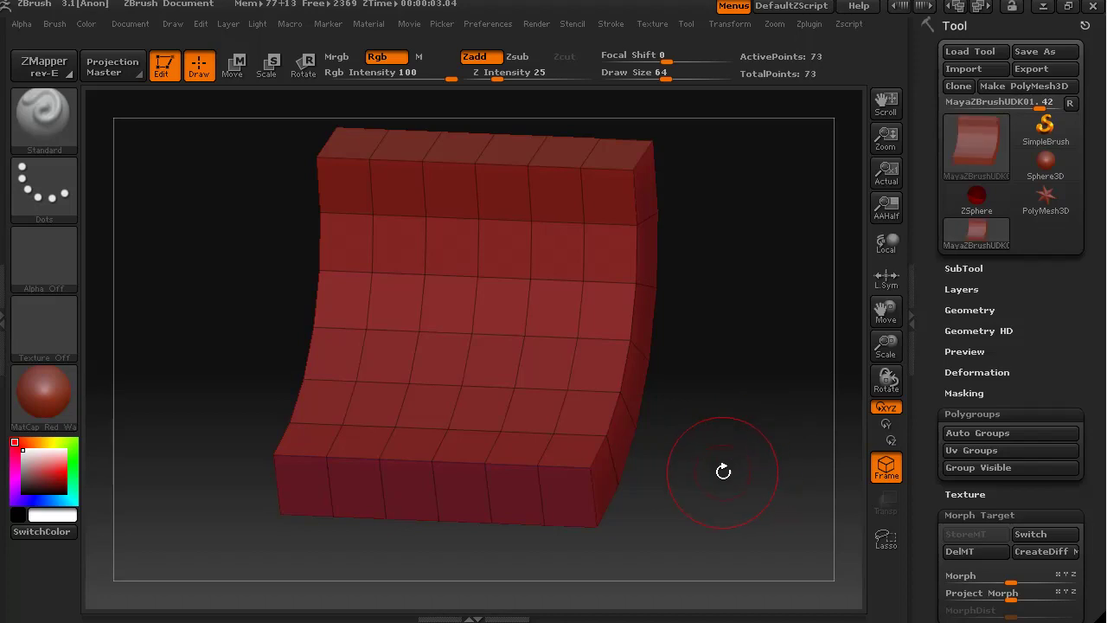
{"action": "left_click_drag", "start_coordinate": [724, 469], "coordinate": [717, 476], "text": "shift"}
{"action": "left_click_drag", "start_coordinate": [754, 390], "coordinate": [705, 428]}
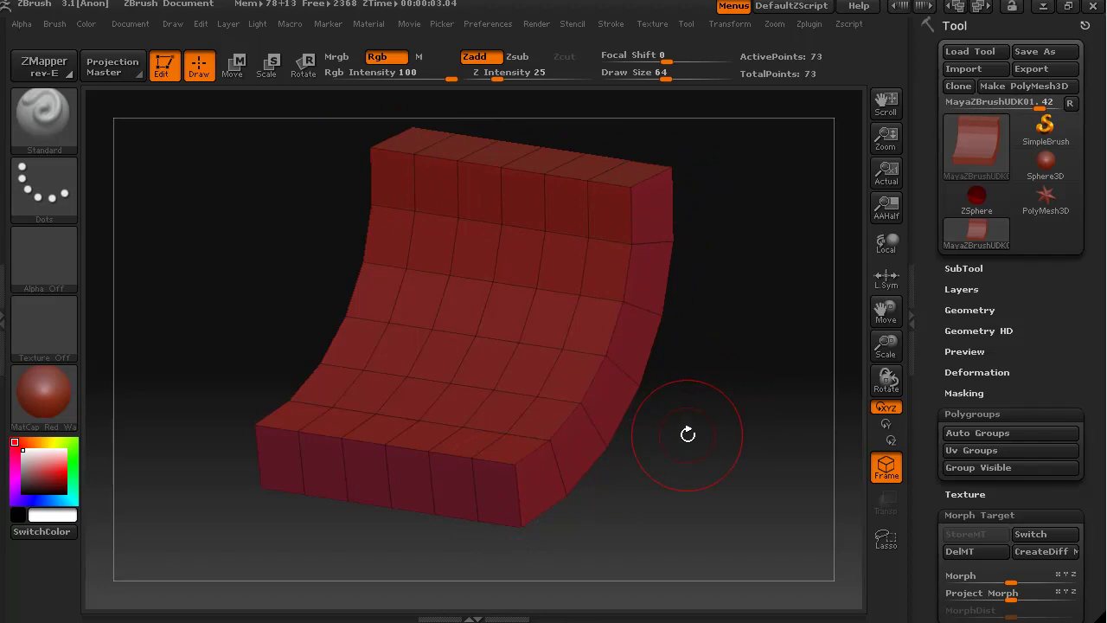
{"action": "left_click_drag", "start_coordinate": [686, 533], "coordinate": [715, 513]}
{"action": "mouse_move", "coordinate": [741, 344]}
{"action": "left_mouse_down"}
{"action": "mouse_move", "coordinate": [729, 375]}
{"action": "mouse_move", "coordinate": [715, 379]}
{"action": "mouse_move", "coordinate": [744, 405]}
{"action": "mouse_move", "coordinate": [690, 432]}
{"action": "mouse_move", "coordinate": [699, 420]}
{"action": "left_mouse_up"}
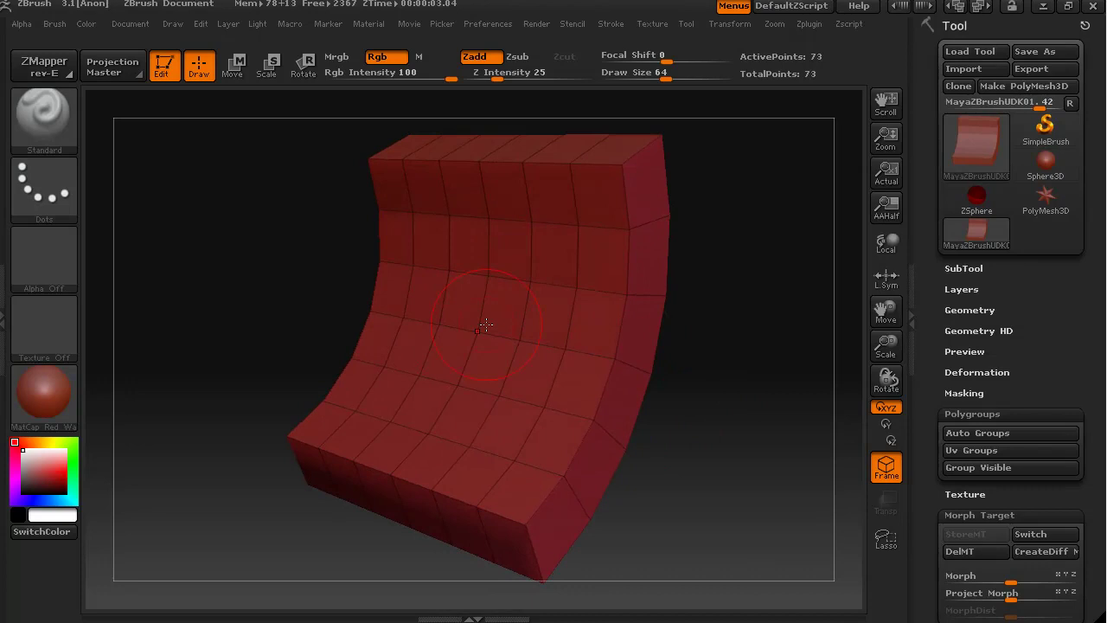
- Isolate the front curved panel polygroup and collapse the Polygroups and Morph Target sub-palettes
{"action": "key", "text": "ctrl"}
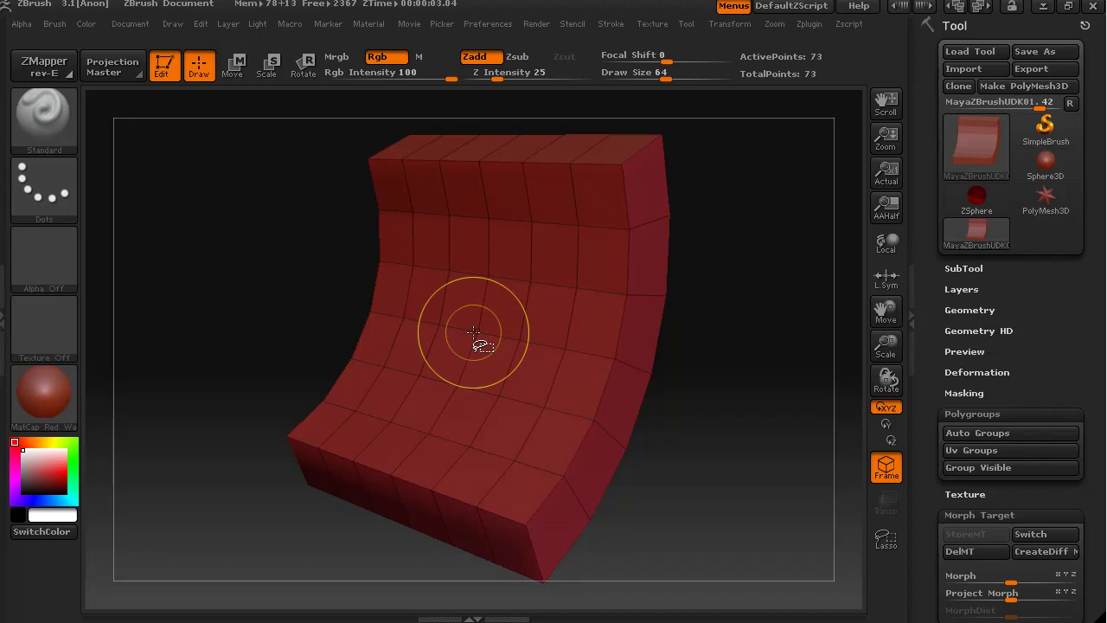
{"action": "left_click", "coordinate": [474, 332], "text": "ctrl+shift"}
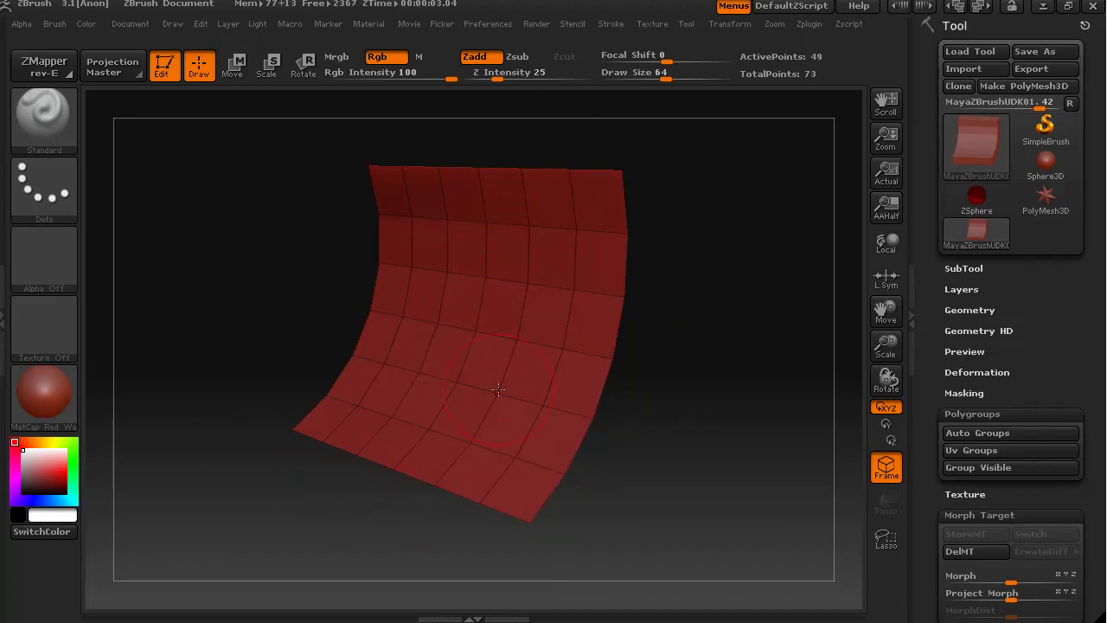
{"action": "left_click", "coordinate": [985, 414]}
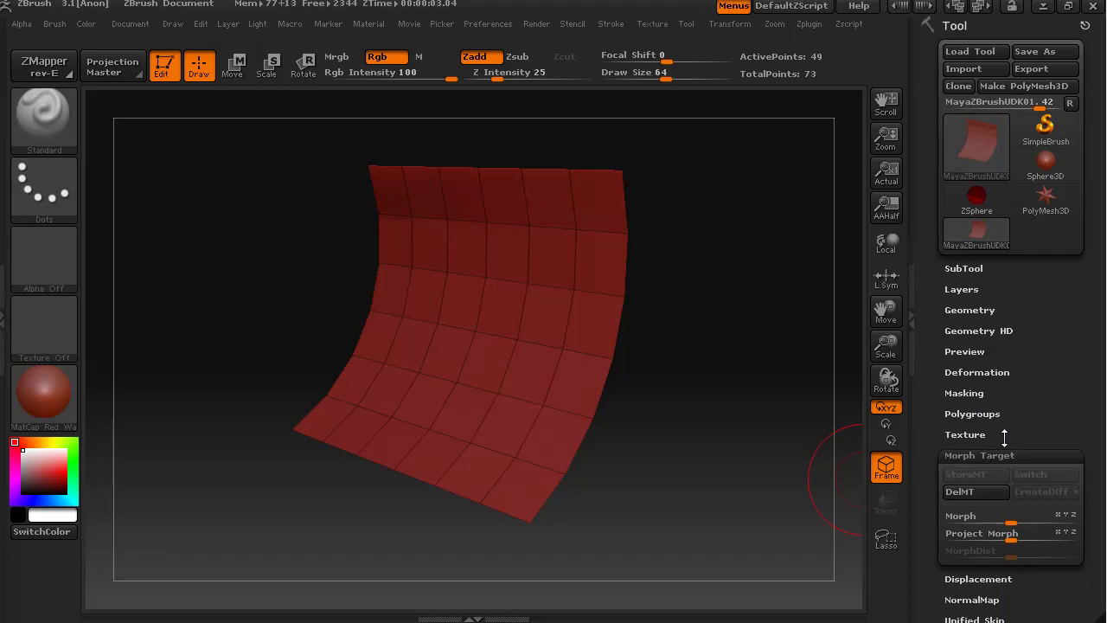
{"action": "left_click", "coordinate": [1009, 456]}
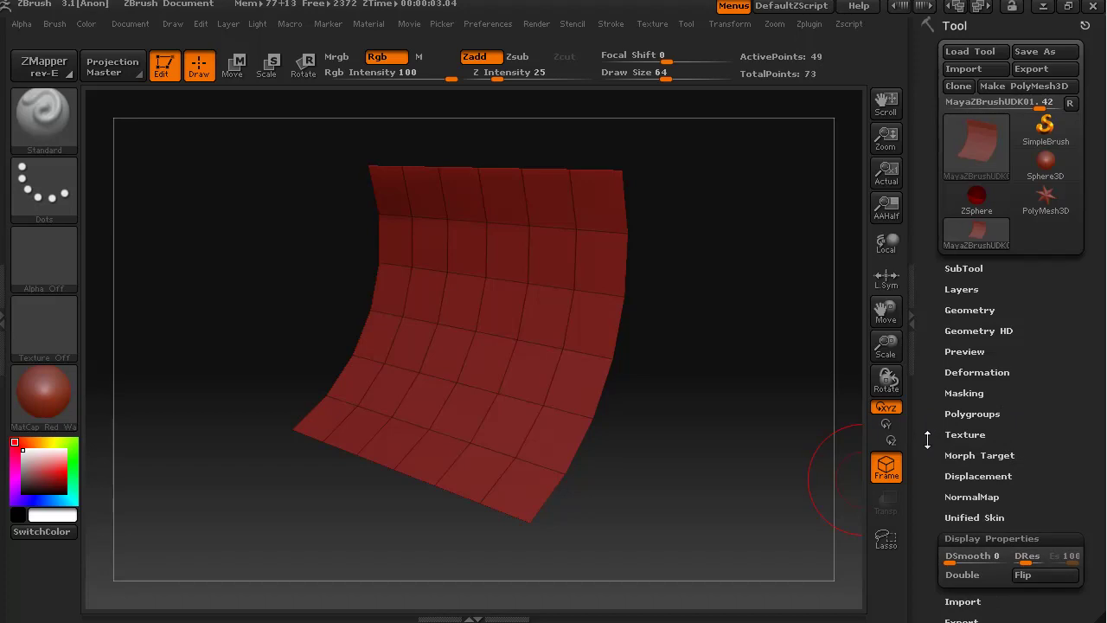
- Crease the border edges of the front panel and the curved side strip
{"action": "left_click", "coordinate": [963, 311]}
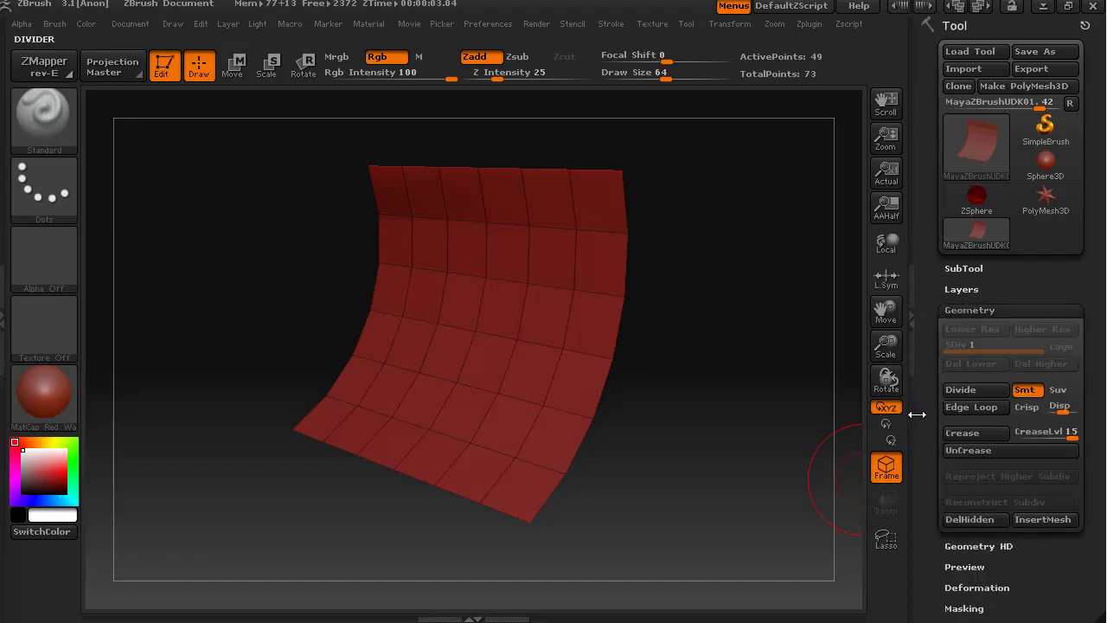
{"action": "left_click", "coordinate": [996, 432]}
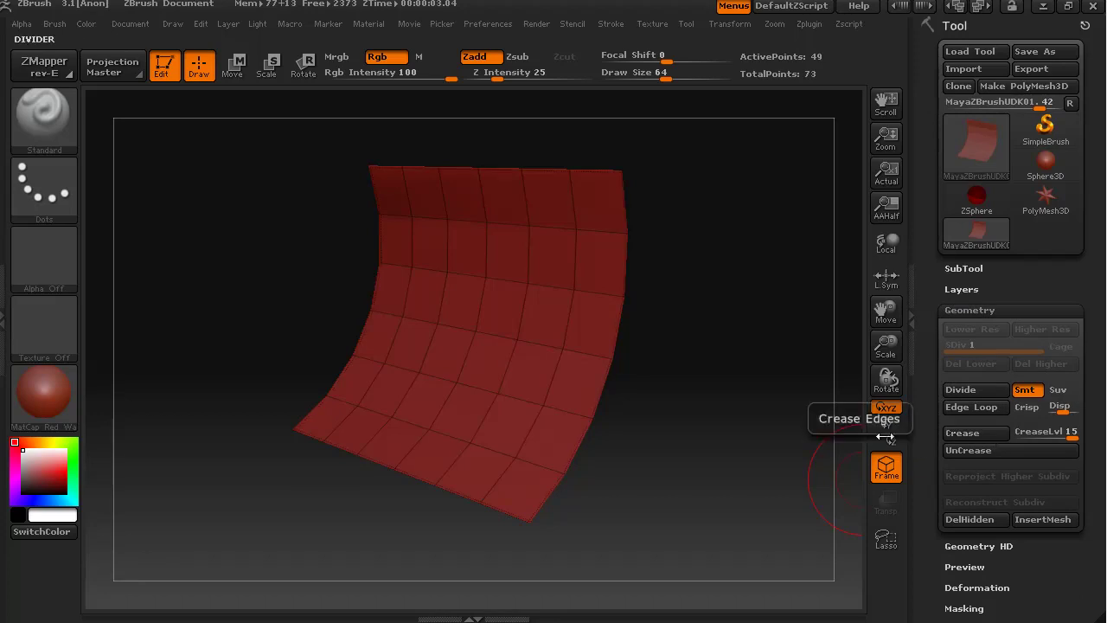
{"action": "left_click", "coordinate": [711, 409], "text": "ctrl+shift"}
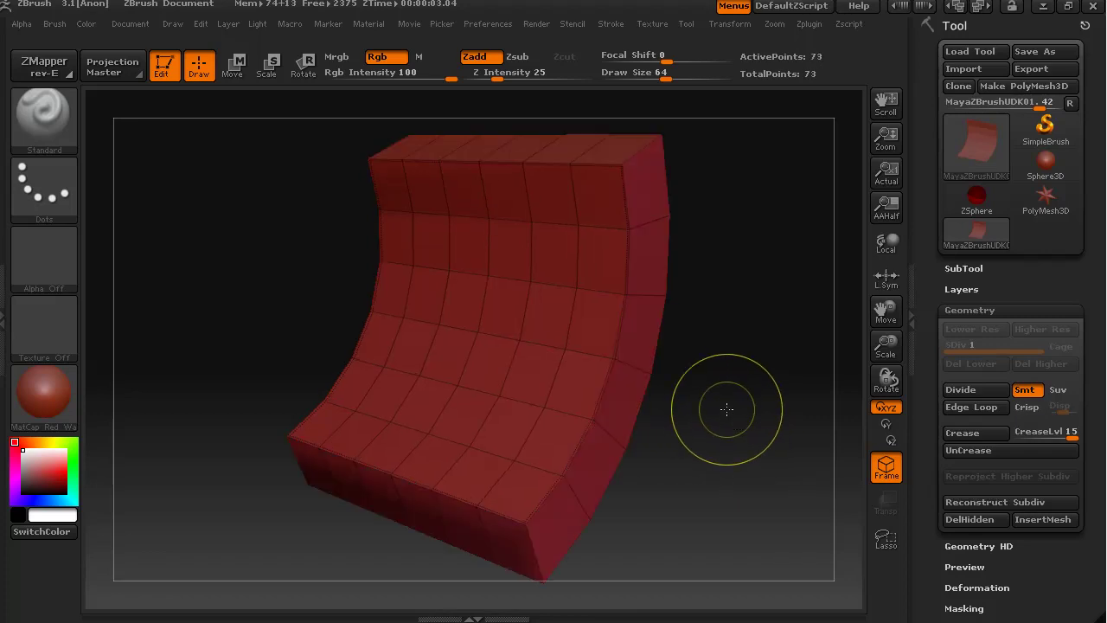
{"action": "left_click", "coordinate": [664, 289], "text": "ctrl+shift"}
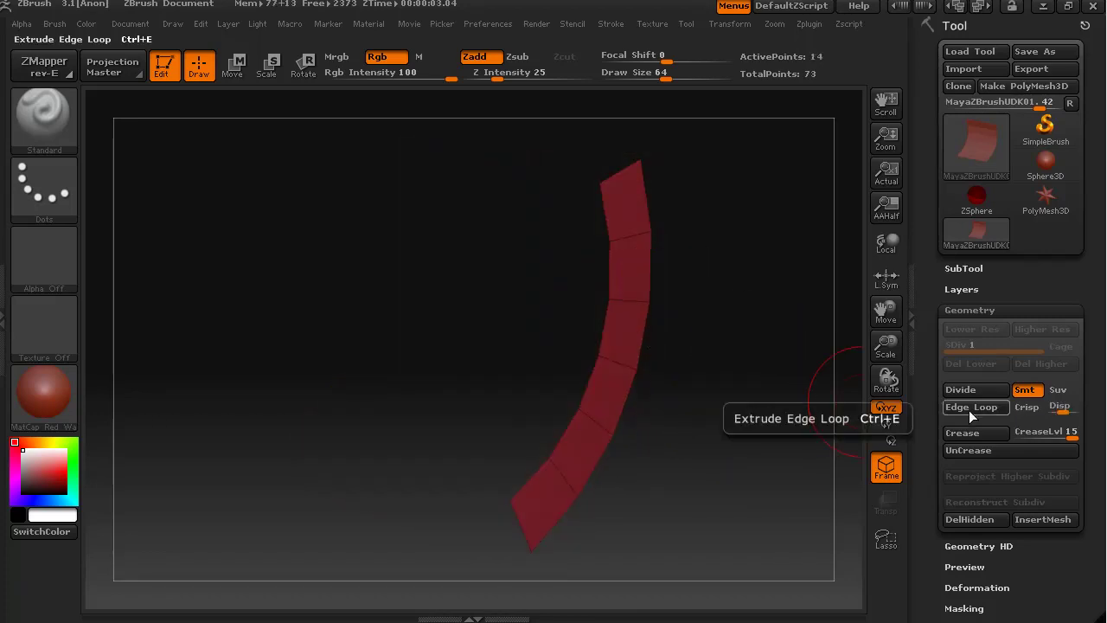
{"action": "left_click", "coordinate": [976, 433]}
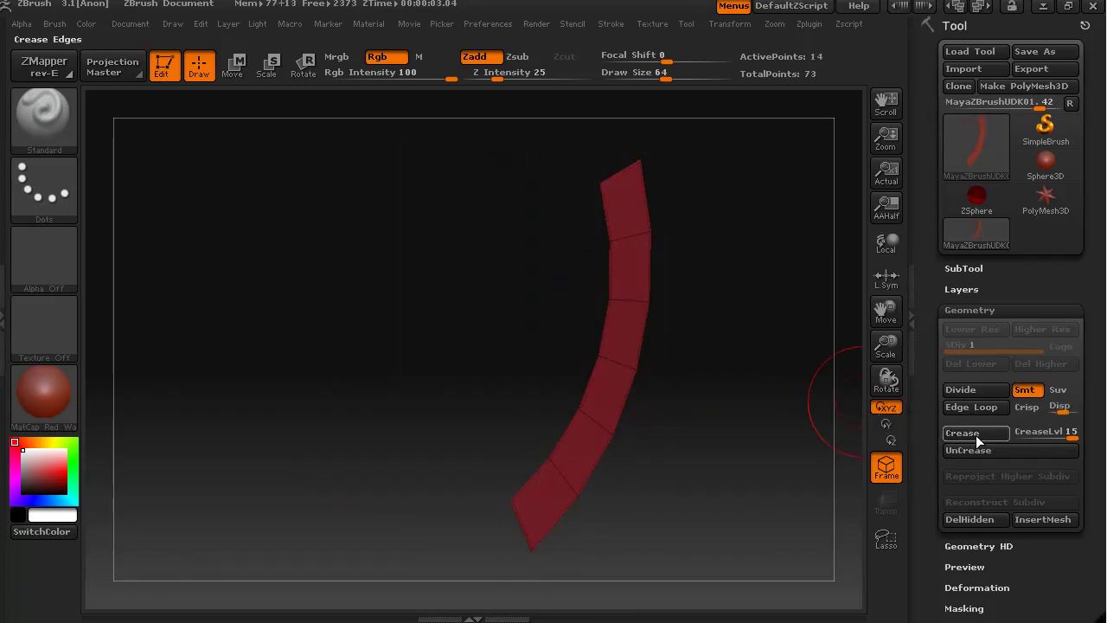
{"action": "left_click", "coordinate": [756, 455], "text": "ctrl+shift"}
- Crease the edges of the top strip and lower strip face groups
{"action": "left_click", "coordinate": [574, 148], "text": "ctrl+shift"}
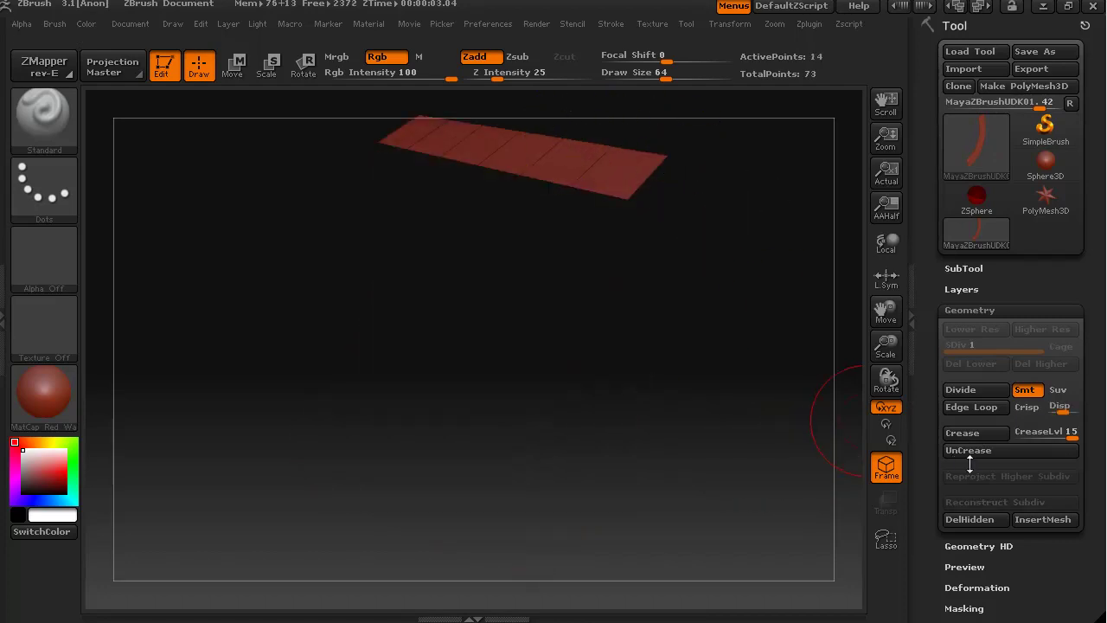
{"action": "left_click", "coordinate": [967, 433]}
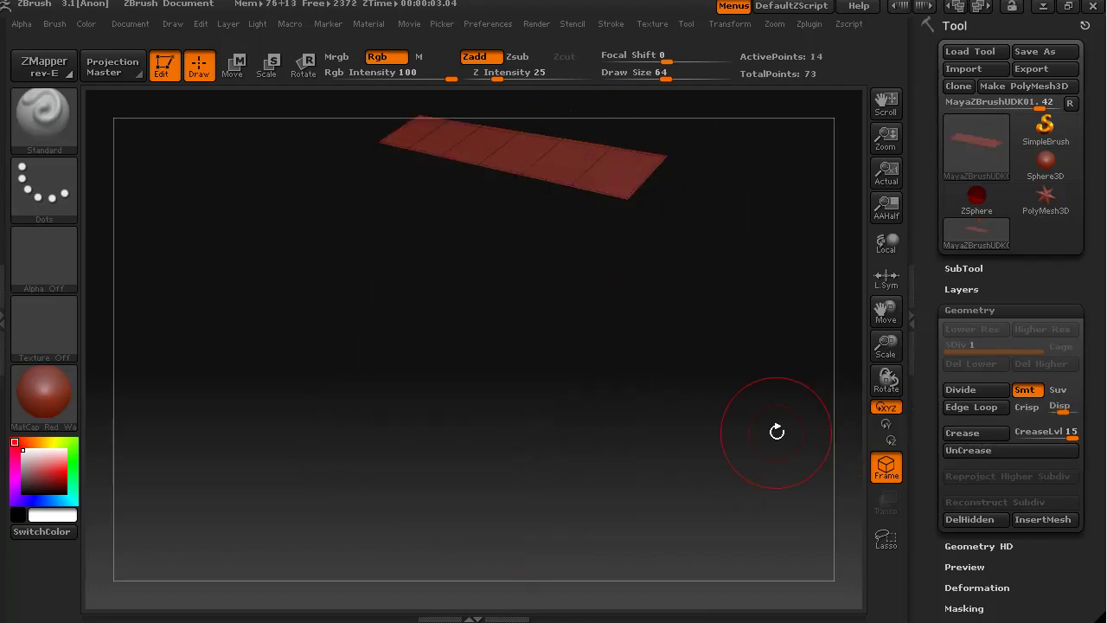
{"action": "left_click", "coordinate": [729, 402], "text": "ctrl+shift"}
{"action": "left_click_drag", "start_coordinate": [729, 459], "coordinate": [594, 465]}
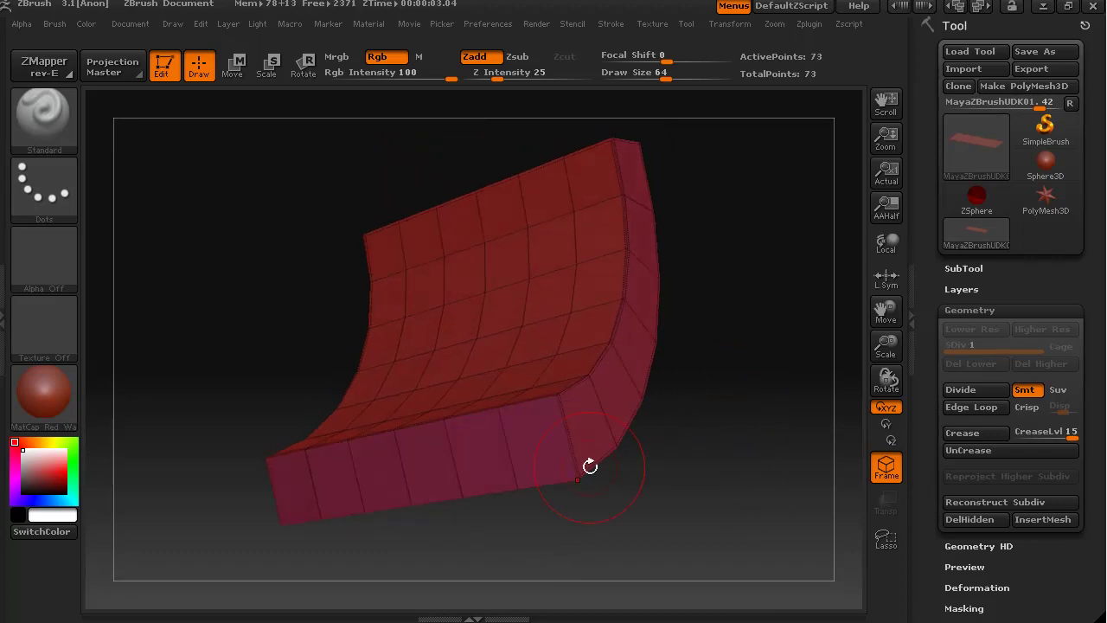
{"action": "left_click", "coordinate": [480, 480], "text": "ctrl+shift"}
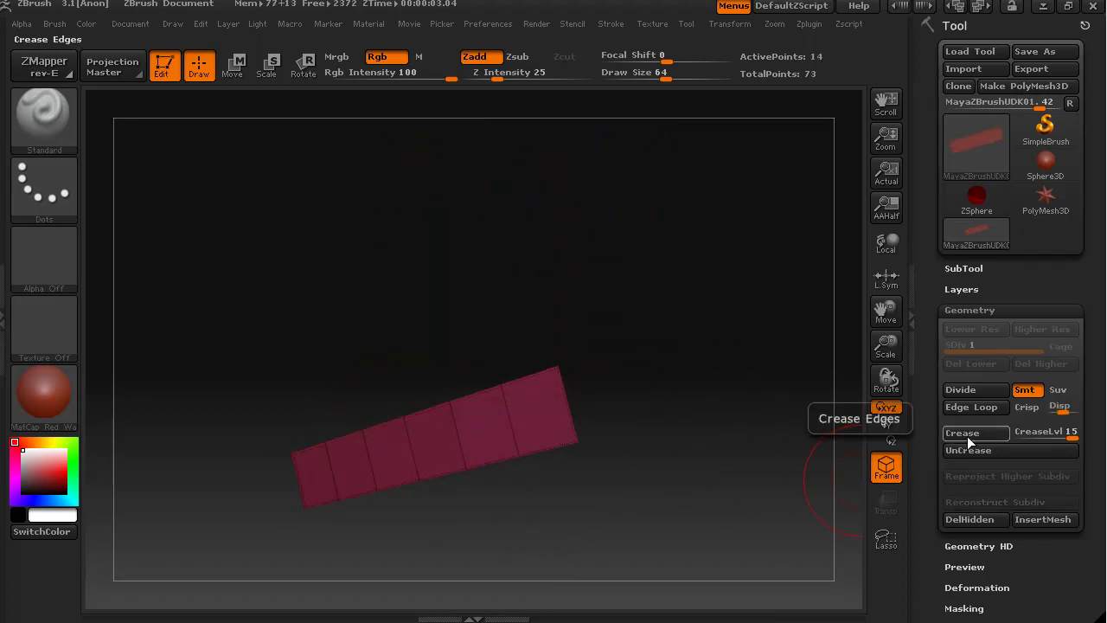
{"action": "left_click", "coordinate": [967, 435]}
{"action": "left_click", "coordinate": [700, 490], "text": "ctrl+shift"}
- Crease the remaining side strip and show the whole mesh facing front
{"action": "left_click_drag", "start_coordinate": [699, 489], "coordinate": [838, 488]}
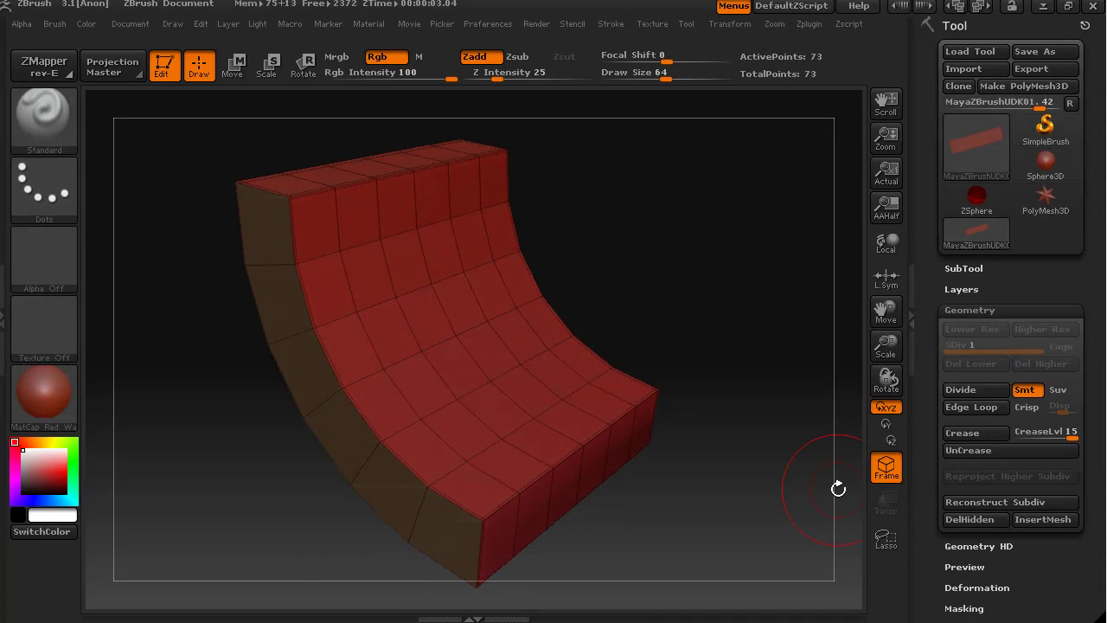
{"action": "left_click", "coordinate": [309, 425], "text": "ctrl+shift"}
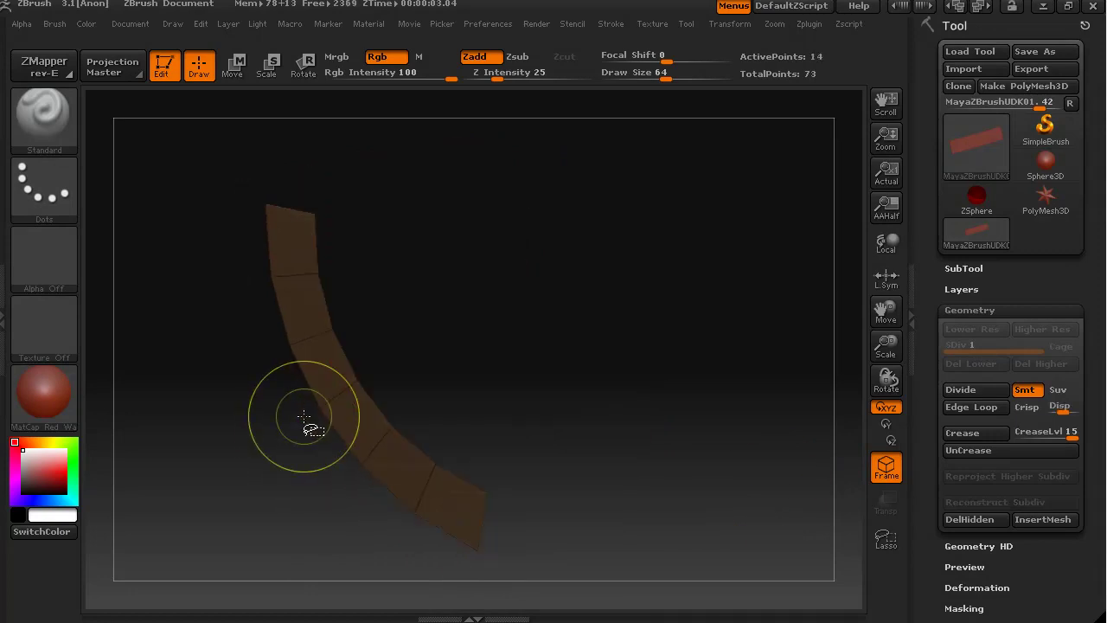
{"action": "left_click", "coordinate": [967, 432]}
{"action": "left_click", "coordinate": [753, 517], "text": "ctrl+shift"}
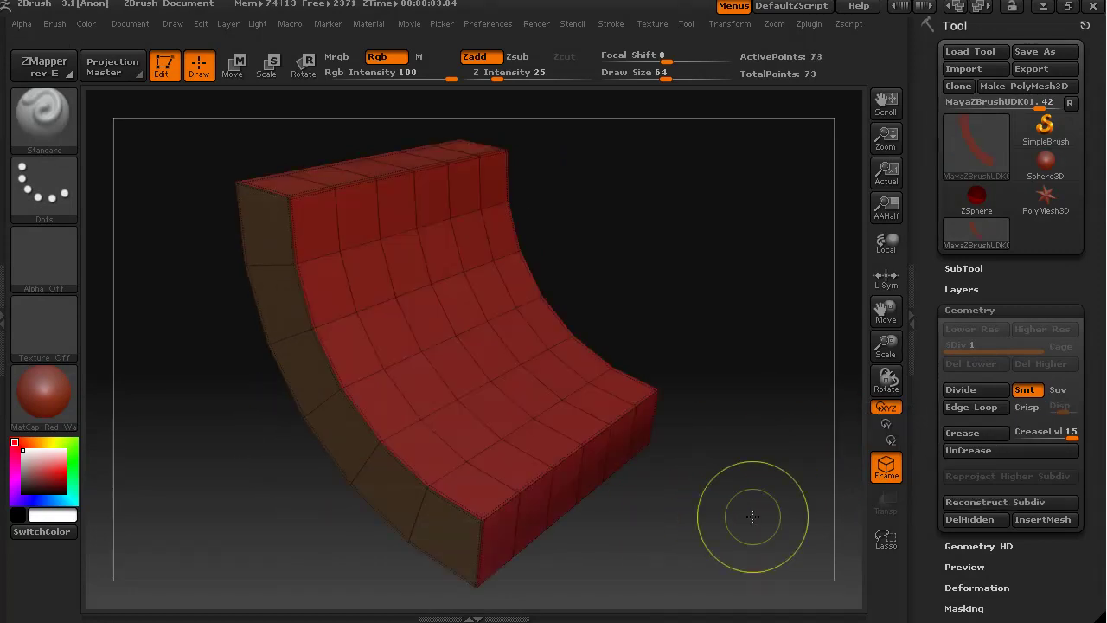
{"action": "left_click_drag", "start_coordinate": [749, 494], "coordinate": [677, 471]}
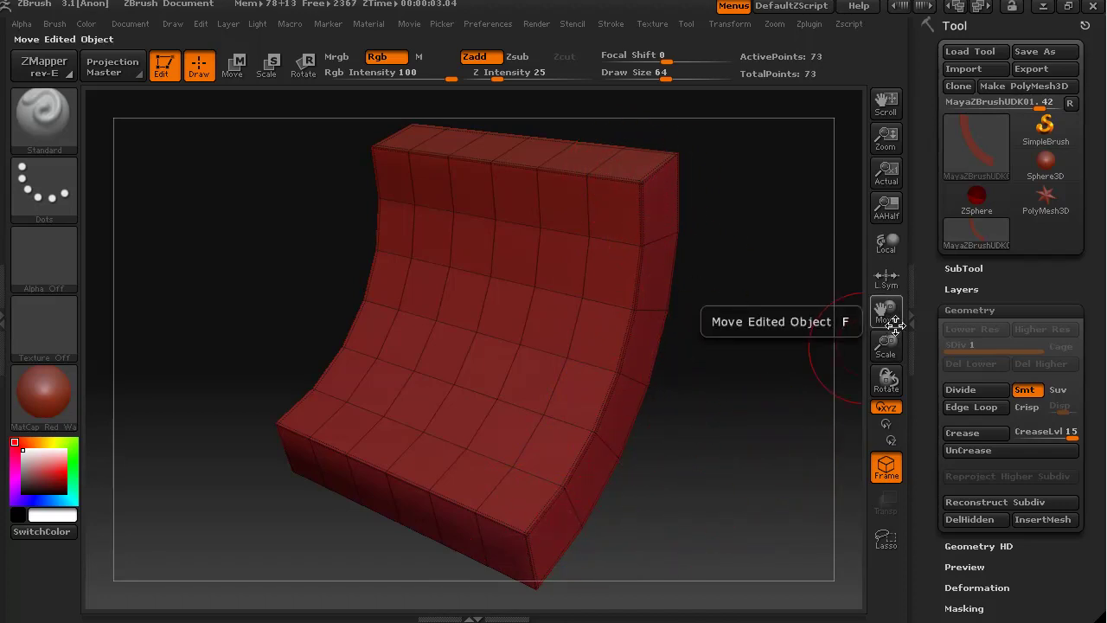
{"action": "left_click_drag", "start_coordinate": [885, 346], "coordinate": [885, 314]}
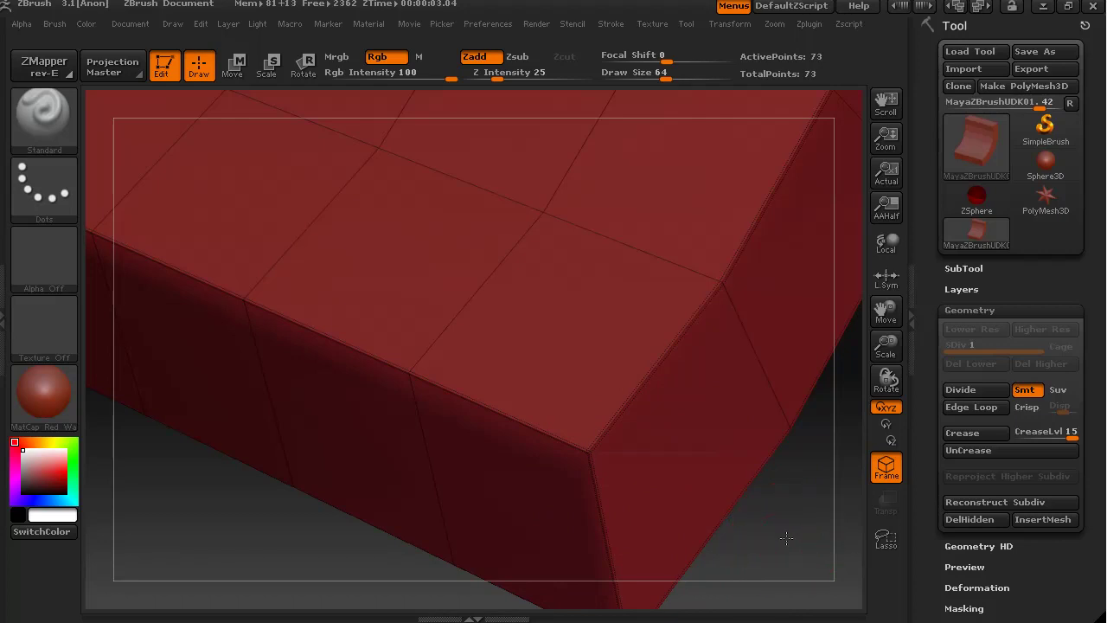
{"action": "key", "text": "f"}
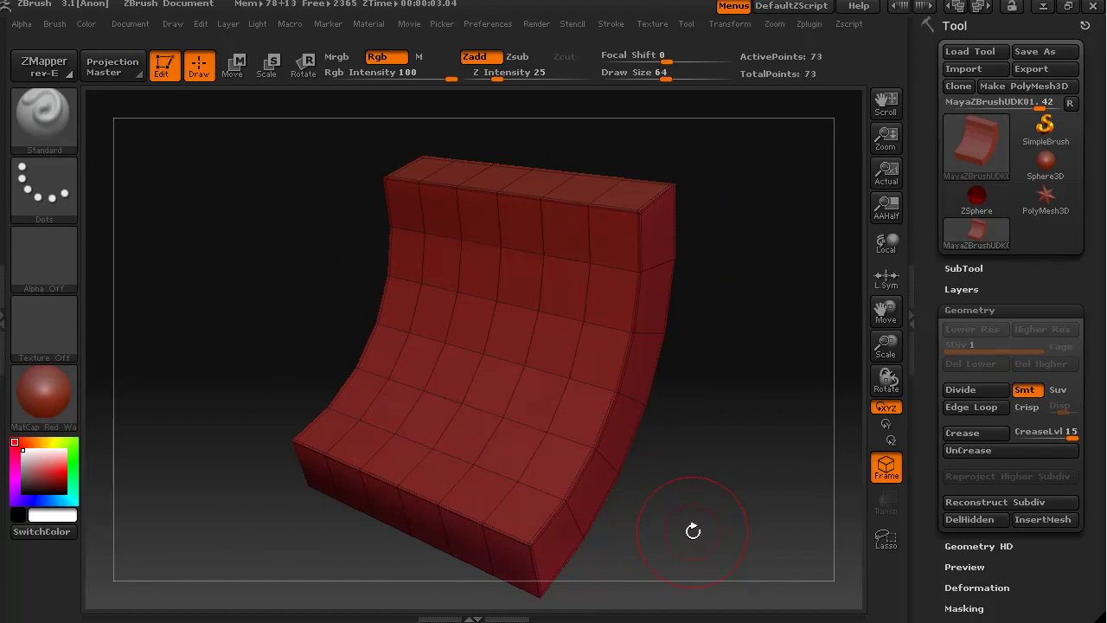
{"action": "mouse_move", "coordinate": [705, 518]}
{"action": "left_mouse_down"}
{"action": "mouse_move", "coordinate": [736, 509]}
{"action": "mouse_move", "coordinate": [714, 474]}
{"action": "mouse_move", "coordinate": [697, 501]}
{"action": "left_mouse_up"}
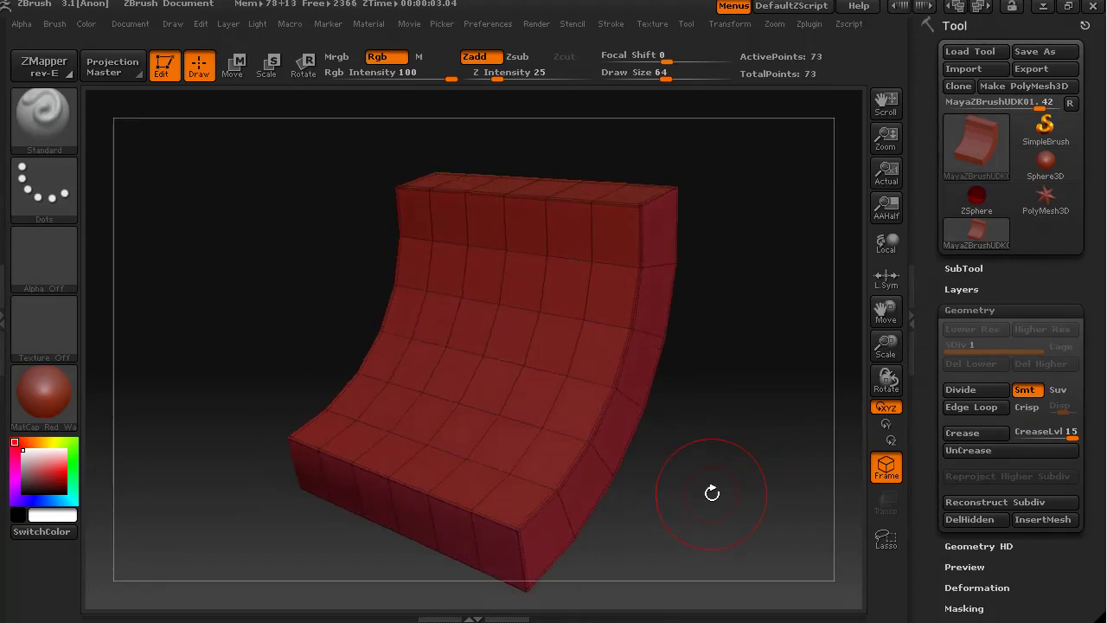
- Divide twice to reach SDiv 3 at 1,009 points and inspect the hard creased edges
{"action": "left_click", "coordinate": [967, 389]}
{"action": "left_click", "coordinate": [967, 389]}
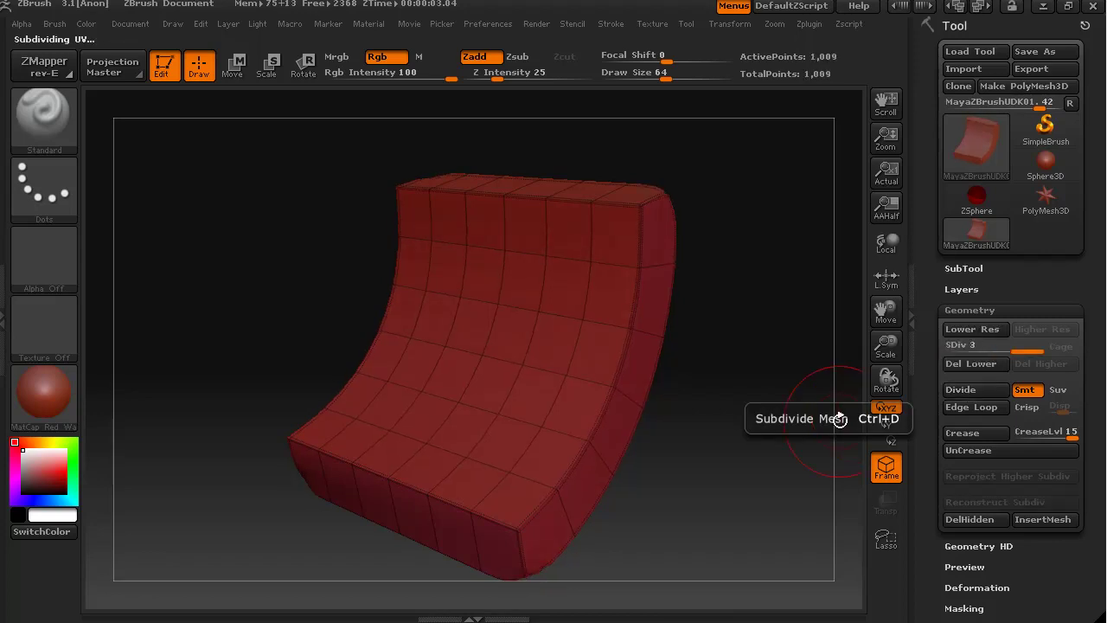
{"action": "mouse_move", "coordinate": [721, 505]}
{"action": "left_mouse_down"}
{"action": "mouse_move", "coordinate": [745, 520]}
{"action": "mouse_move", "coordinate": [717, 514]}
{"action": "left_mouse_up"}
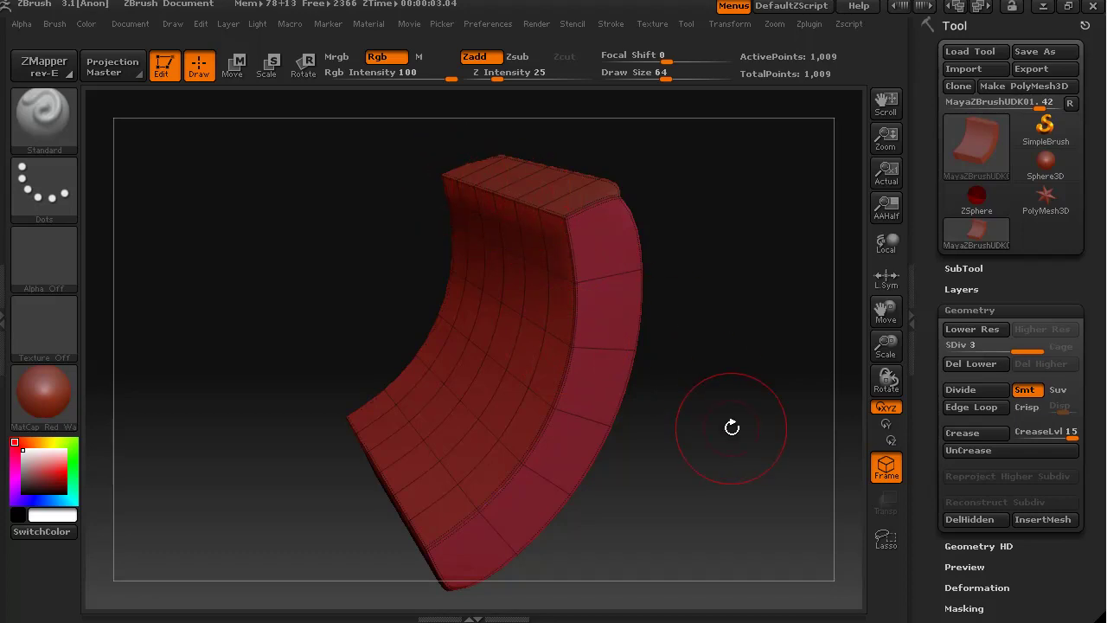
{"action": "mouse_move", "coordinate": [726, 475]}
{"action": "left_mouse_down"}
{"action": "mouse_move", "coordinate": [692, 465]}
{"action": "mouse_move", "coordinate": [712, 465]}
{"action": "mouse_move", "coordinate": [705, 457]}
{"action": "left_mouse_up"}
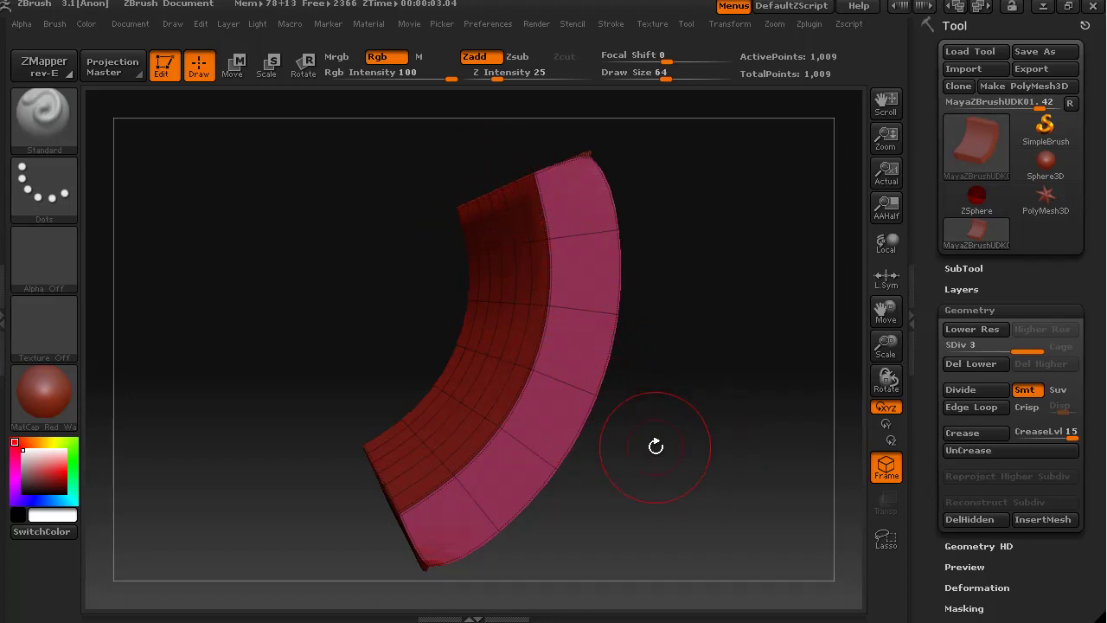
{"action": "mouse_move", "coordinate": [606, 507]}
{"action": "left_mouse_down"}
{"action": "mouse_move", "coordinate": [722, 505]}
{"action": "mouse_move", "coordinate": [586, 542]}
{"action": "mouse_move", "coordinate": [583, 588]}
{"action": "mouse_move", "coordinate": [623, 519]}
{"action": "left_mouse_up"}
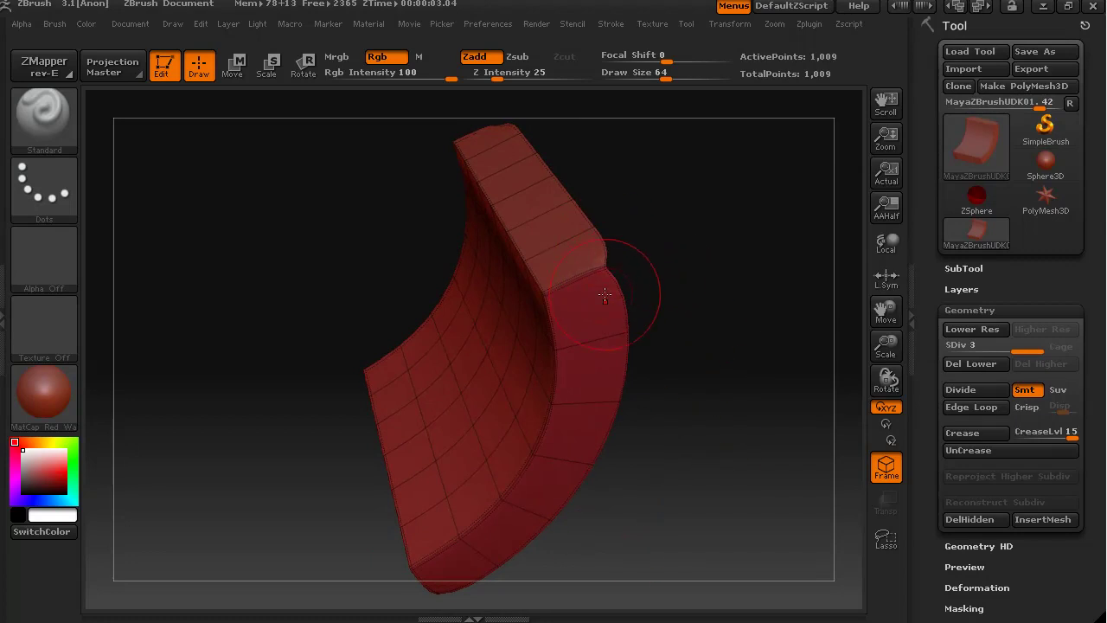
{"action": "mouse_move", "coordinate": [699, 321]}
{"action": "left_mouse_down"}
{"action": "mouse_move", "coordinate": [677, 323]}
{"action": "mouse_move", "coordinate": [685, 332]}
{"action": "left_mouse_up"}
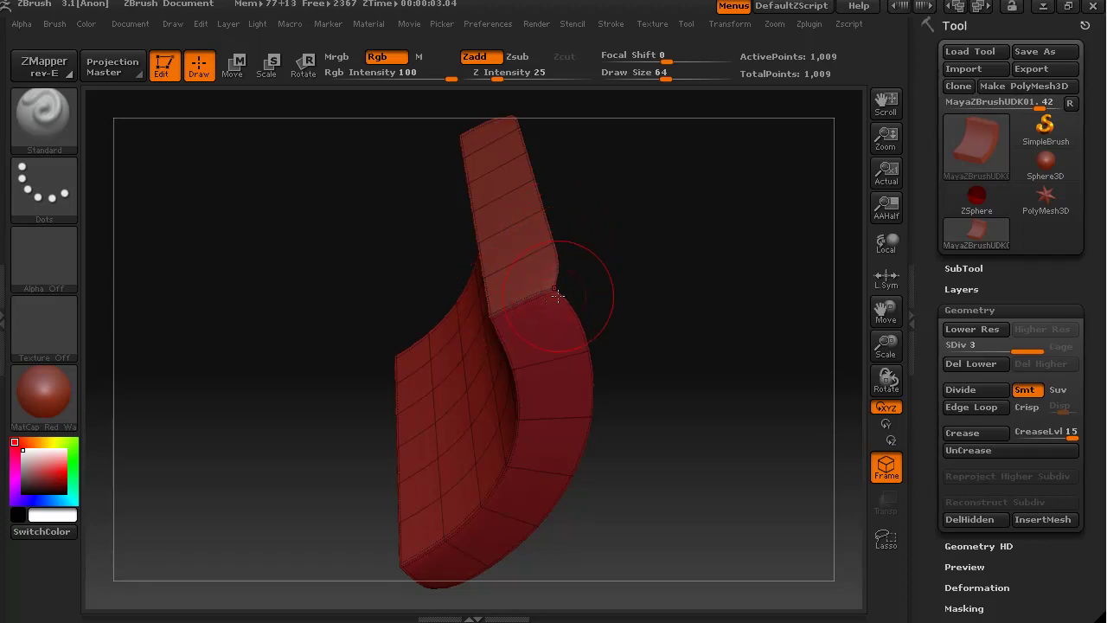
{"action": "mouse_move", "coordinate": [700, 502]}
{"action": "left_mouse_down"}
{"action": "mouse_move", "coordinate": [757, 499]}
{"action": "mouse_move", "coordinate": [732, 487]}
{"action": "mouse_move", "coordinate": [728, 528]}
{"action": "left_mouse_up"}
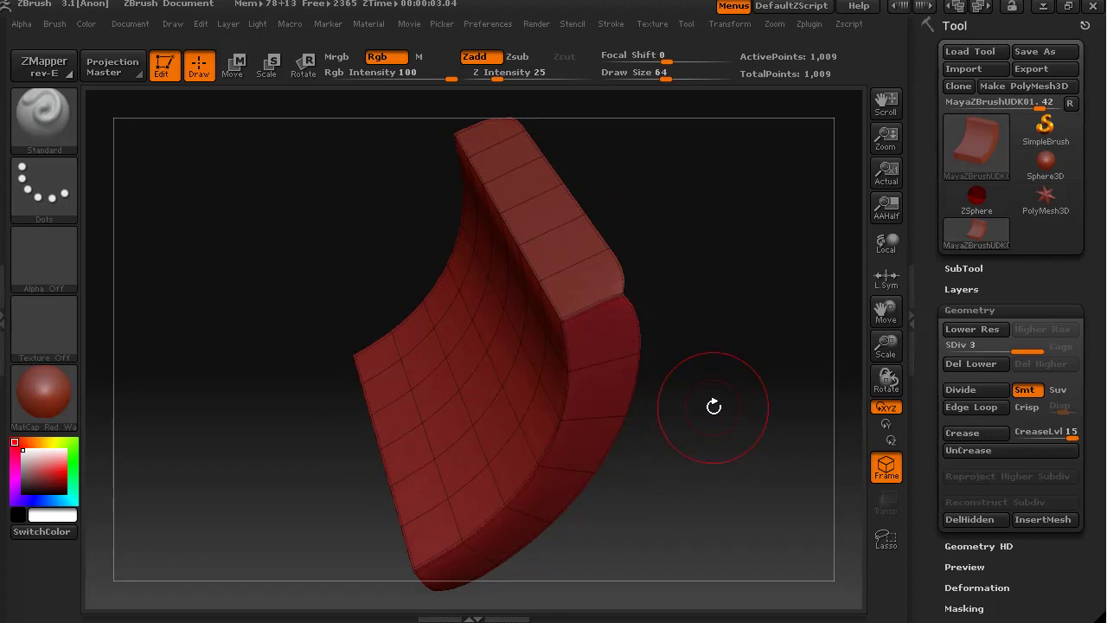
- Select the Morph brush as the active sculpting brush
{"action": "left_click", "coordinate": [52, 124]}
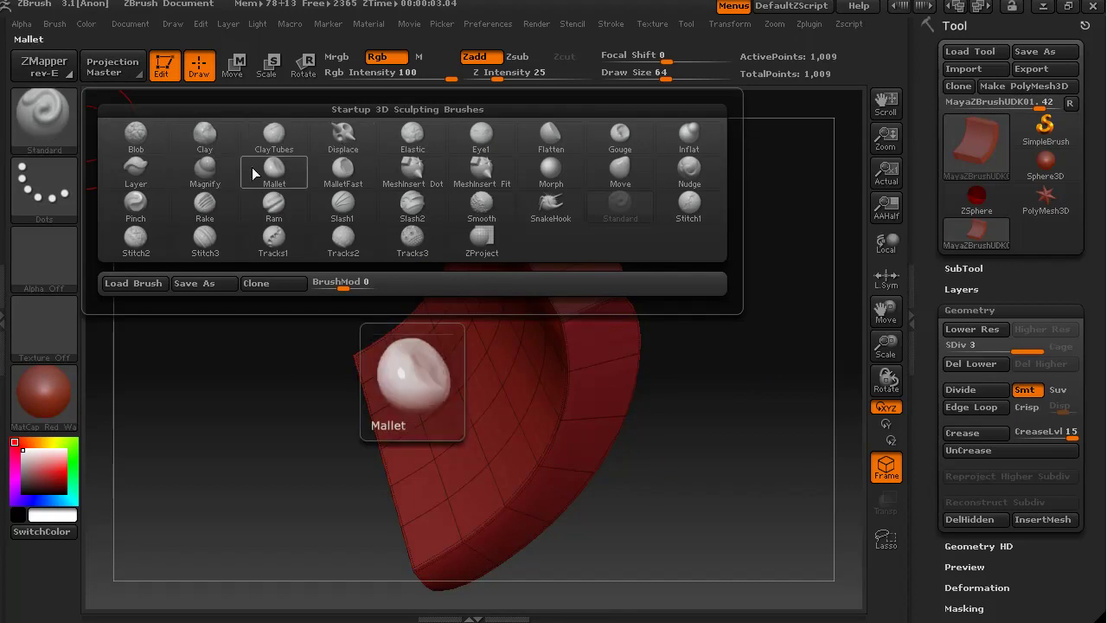
{"action": "left_click", "coordinate": [554, 167]}
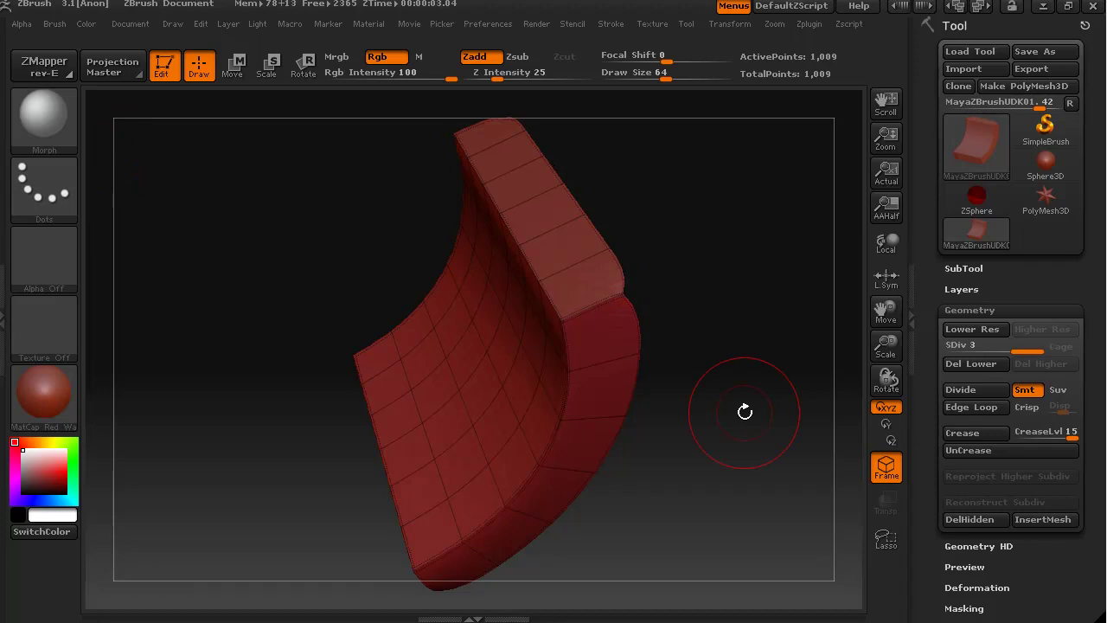
{"action": "mouse_move", "coordinate": [740, 541]}
{"action": "left_mouse_down"}
{"action": "mouse_move", "coordinate": [786, 499]}
{"action": "mouse_move", "coordinate": [760, 495]}
{"action": "left_mouse_up"}
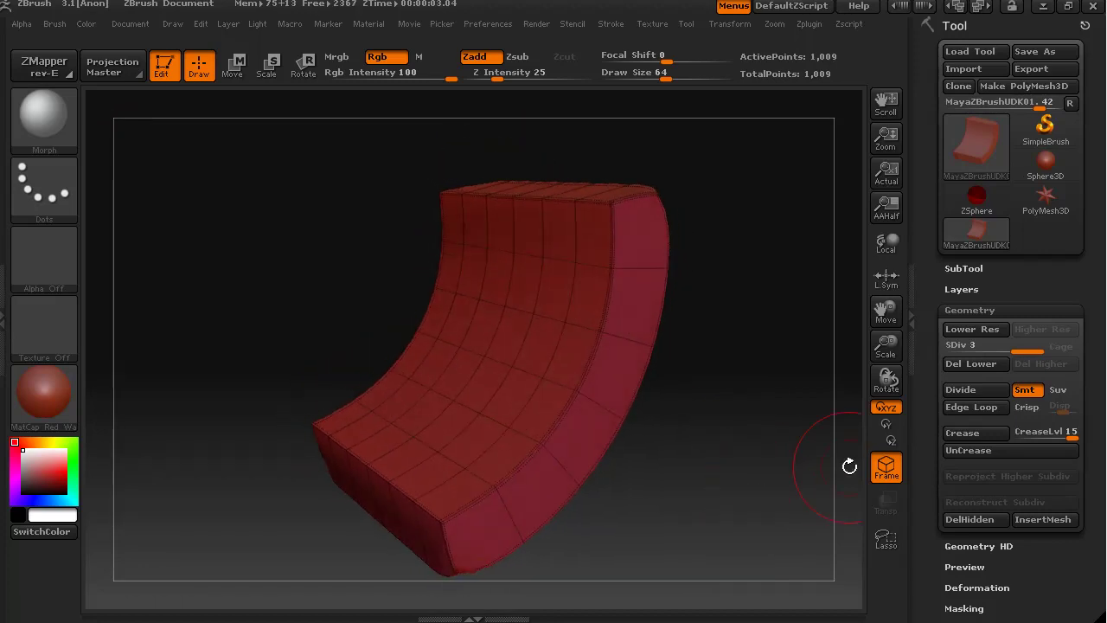
- Collapse and reopen the Geometry and Morph Target sub-palettes while viewing the block's side
{"action": "left_click", "coordinate": [978, 308]}
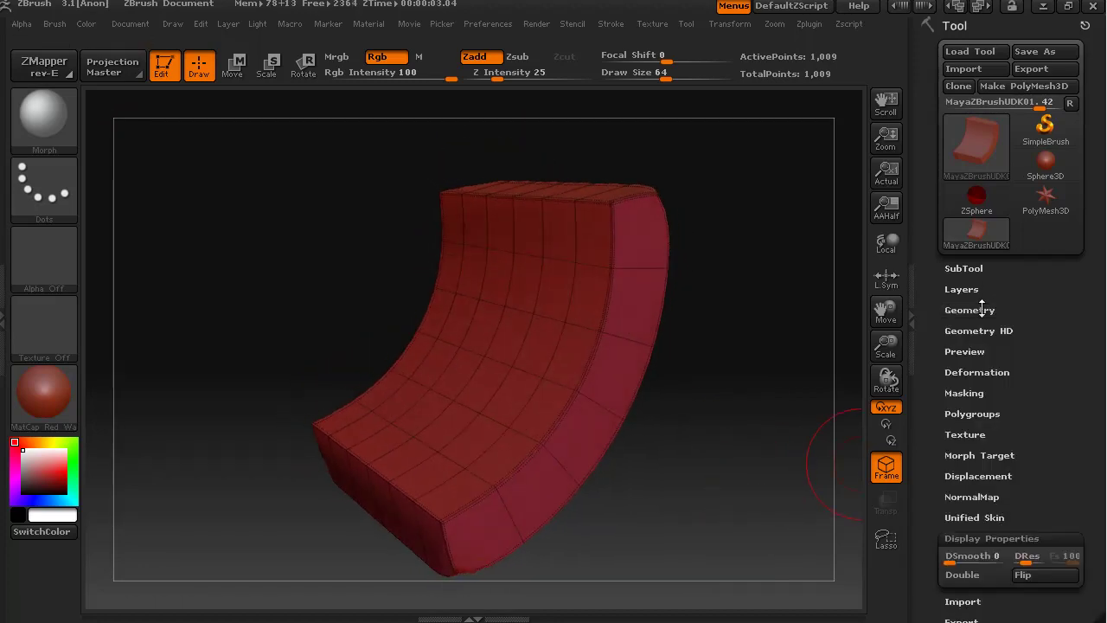
{"action": "left_click", "coordinate": [980, 455]}
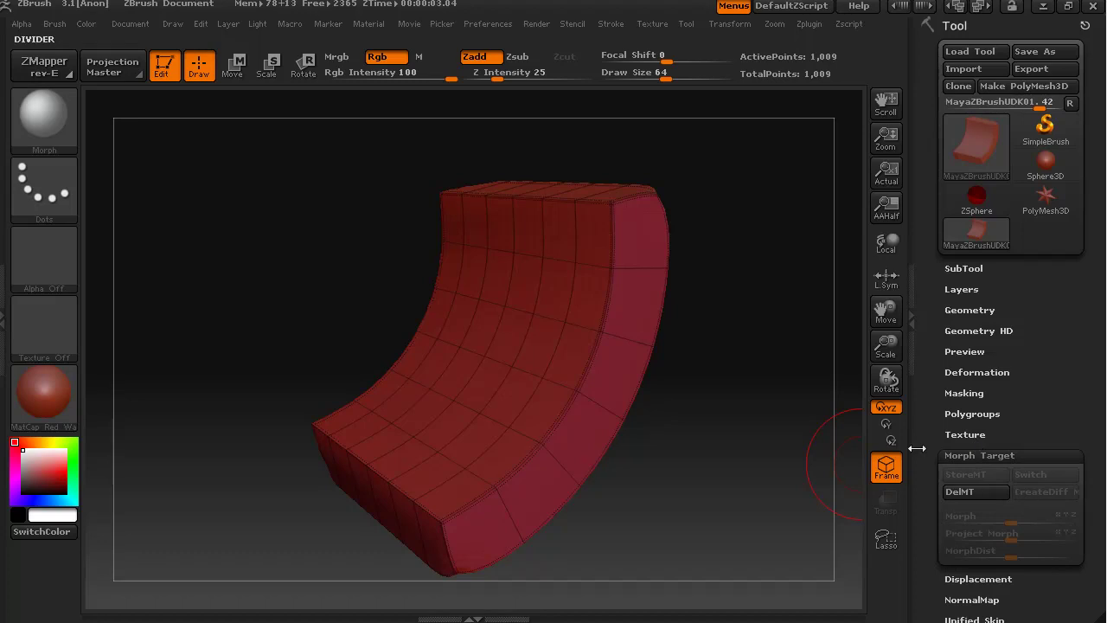
{"action": "left_click", "coordinate": [975, 456]}
{"action": "left_click_drag", "start_coordinate": [637, 469], "coordinate": [699, 477]}
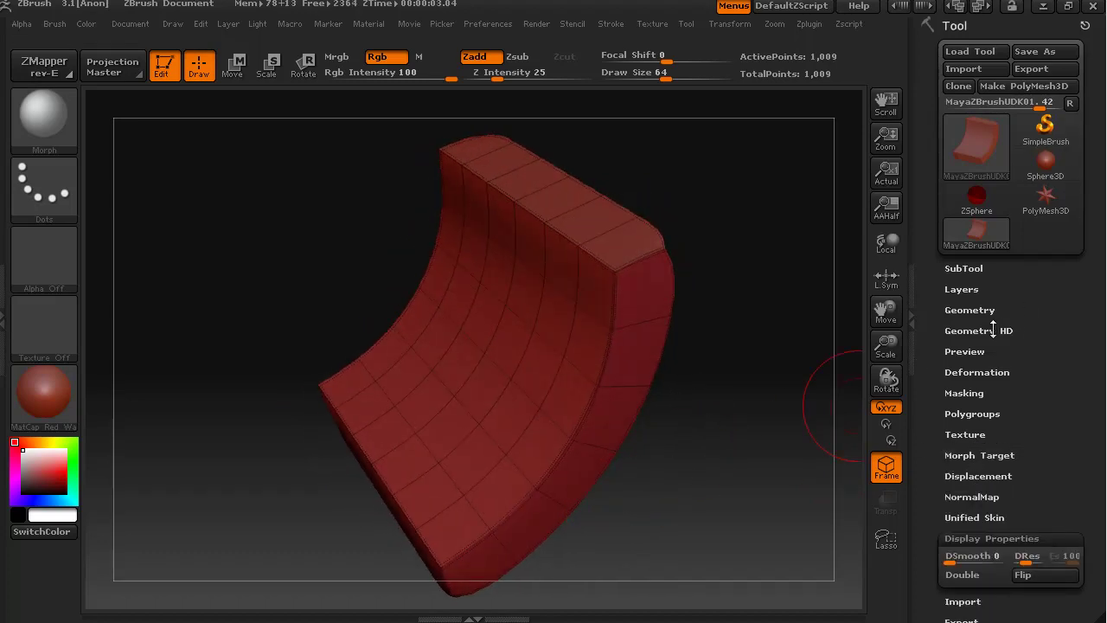
{"action": "left_click", "coordinate": [960, 309]}
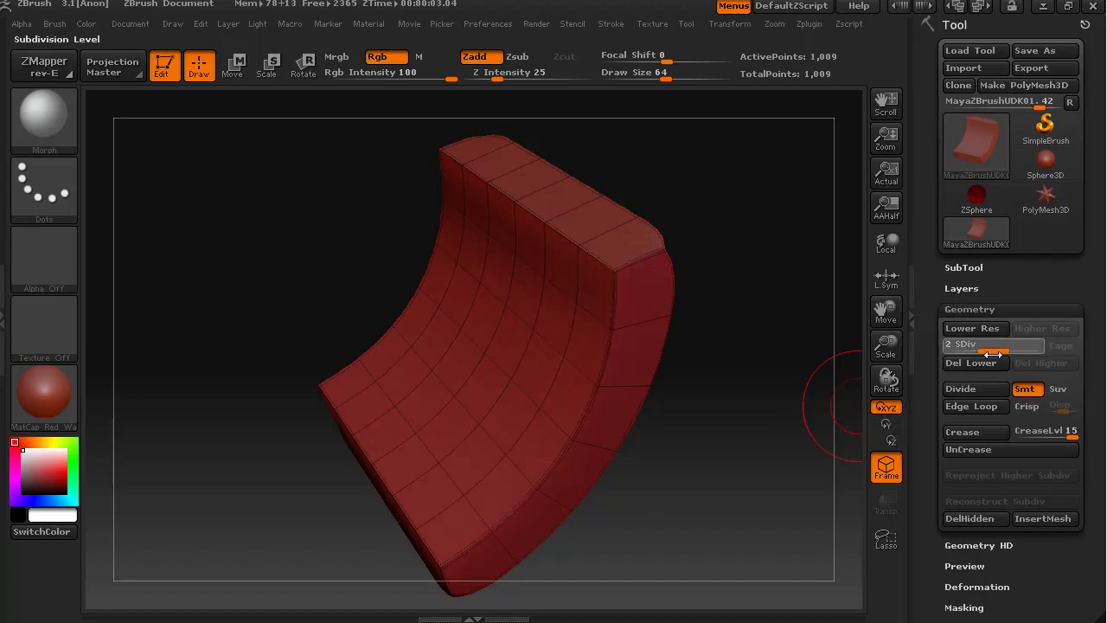
- Drop to SDiv 1 with Shift+D and orbit to inspect the 73-point base cage
{"action": "key", "text": "shift+d"}
{"action": "left_click_drag", "start_coordinate": [728, 492], "coordinate": [721, 341]}
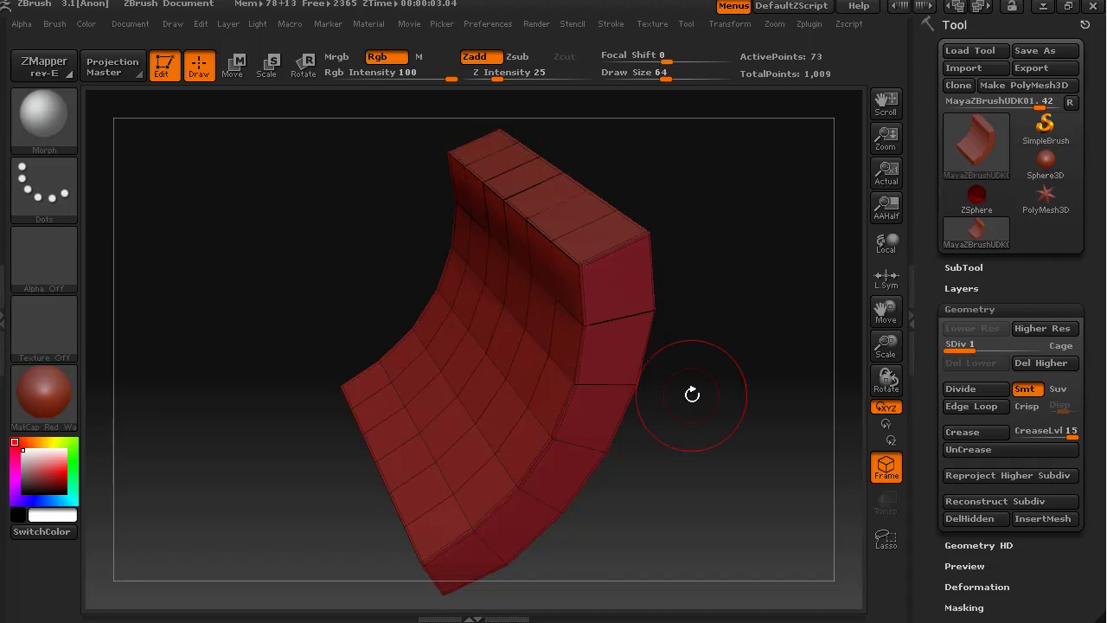
{"action": "left_click_drag", "start_coordinate": [709, 474], "coordinate": [747, 418]}
{"action": "left_click_drag", "start_coordinate": [613, 465], "coordinate": [434, 490]}
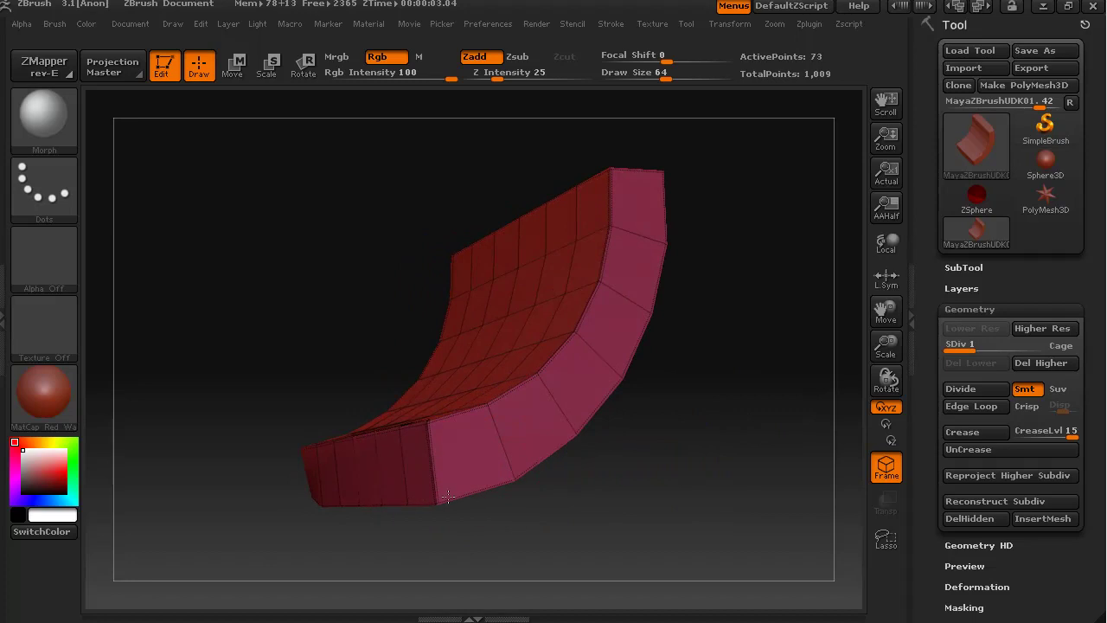
{"action": "left_click_drag", "start_coordinate": [434, 564], "coordinate": [477, 546]}
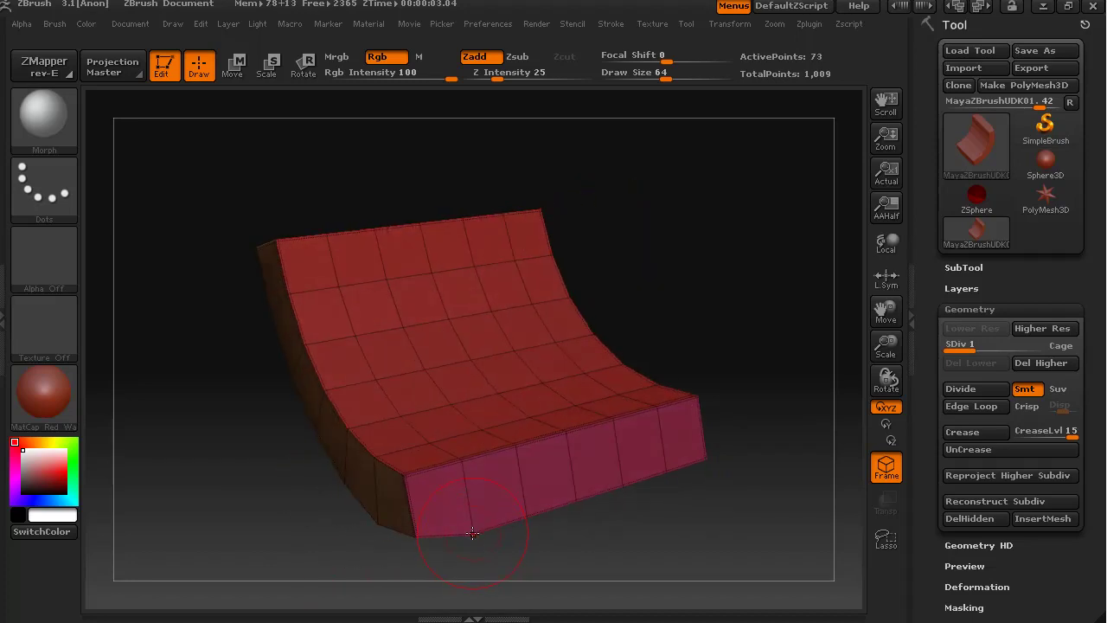
{"action": "left_click_drag", "start_coordinate": [793, 514], "coordinate": [749, 424]}
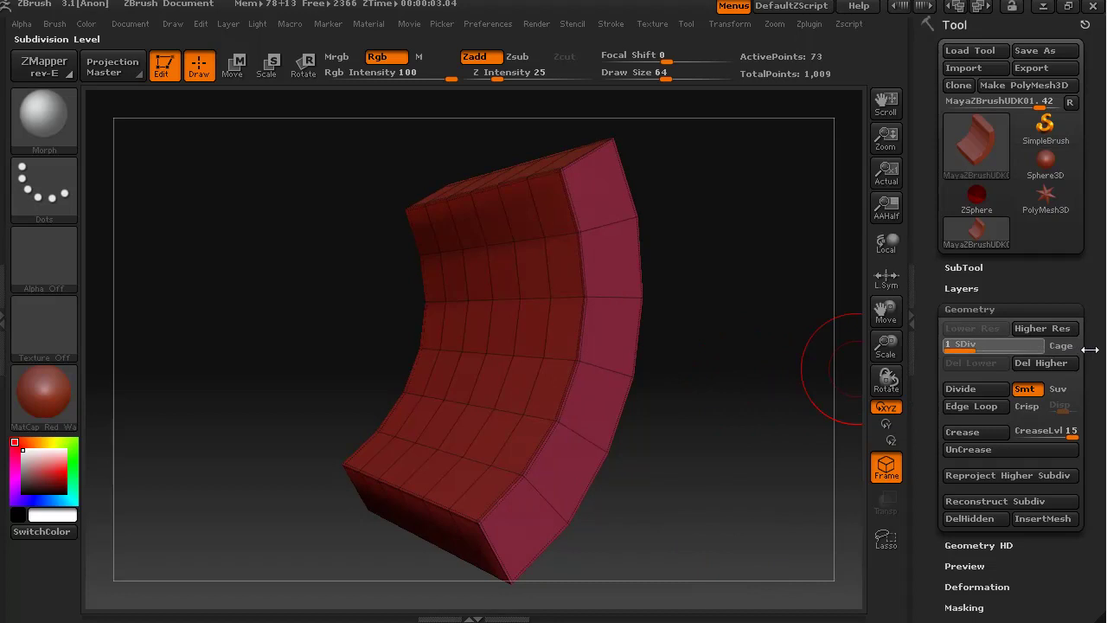
{"action": "left_click", "coordinate": [1048, 354]}
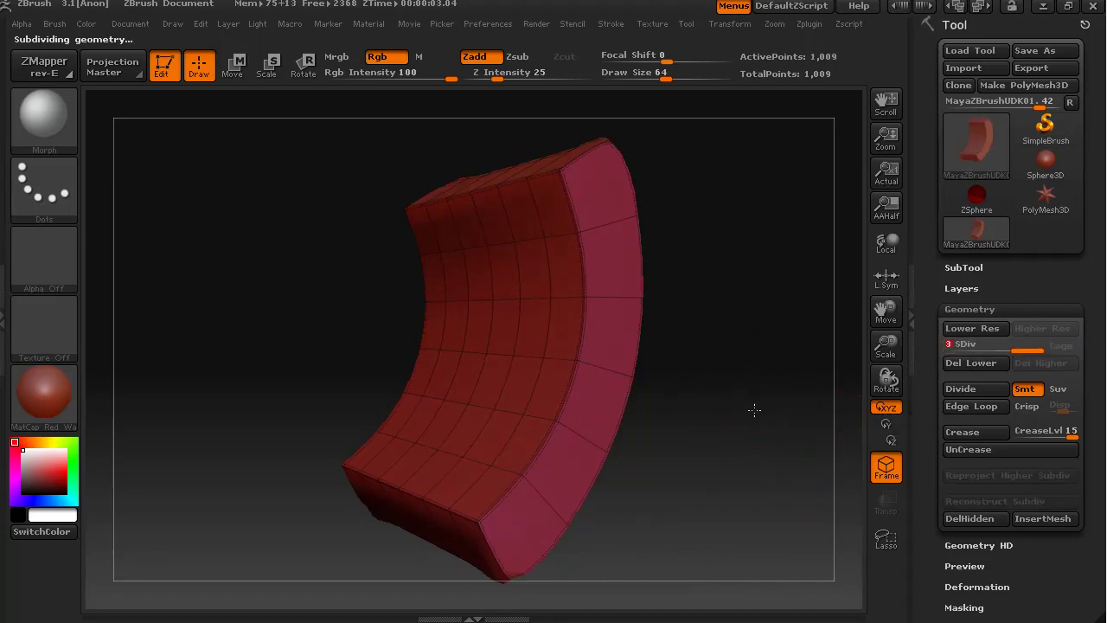
{"action": "left_click_drag", "start_coordinate": [824, 465], "coordinate": [728, 443]}
{"action": "left_click_drag", "start_coordinate": [676, 433], "coordinate": [780, 423]}
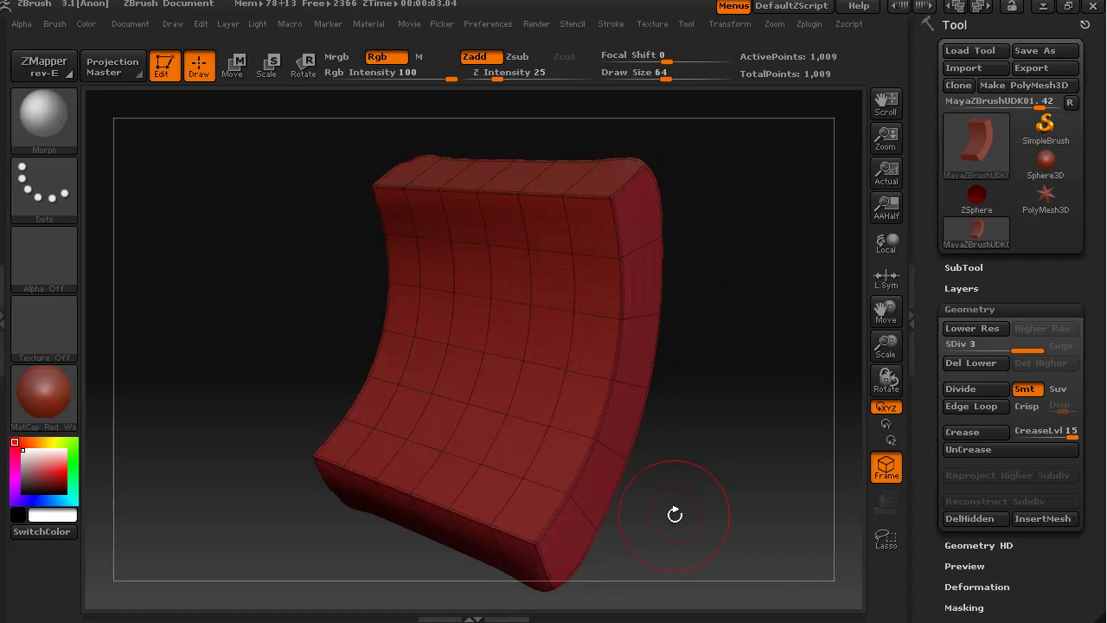
{"action": "left_click_drag", "start_coordinate": [675, 514], "coordinate": [706, 478]}
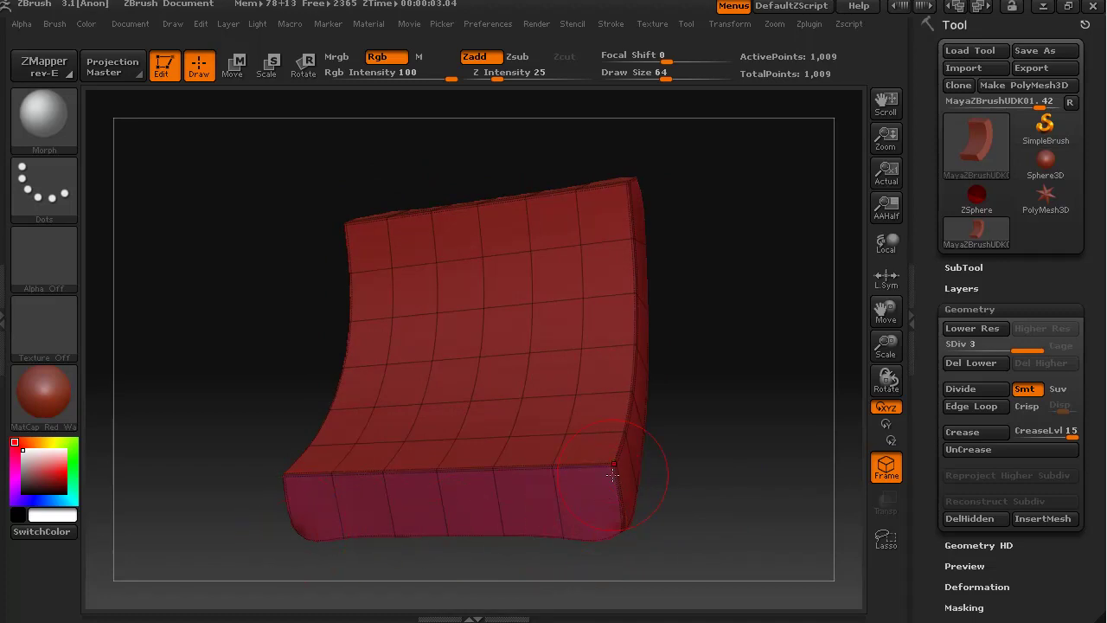
{"action": "left_click_drag", "start_coordinate": [761, 254], "coordinate": [708, 299]}
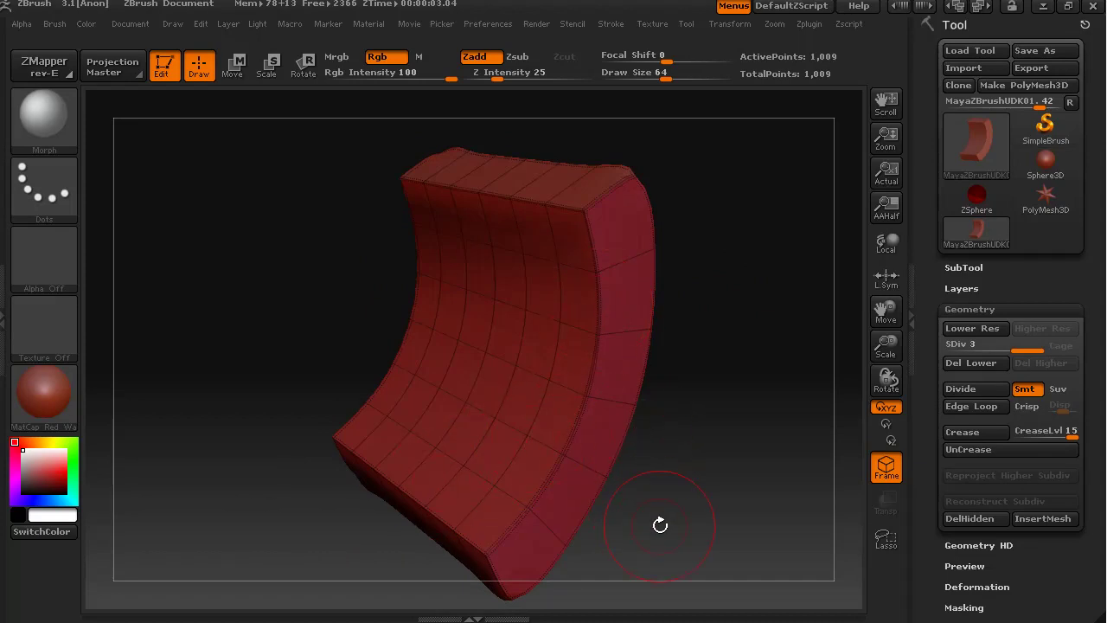
{"action": "left_click_drag", "start_coordinate": [660, 525], "coordinate": [704, 520]}
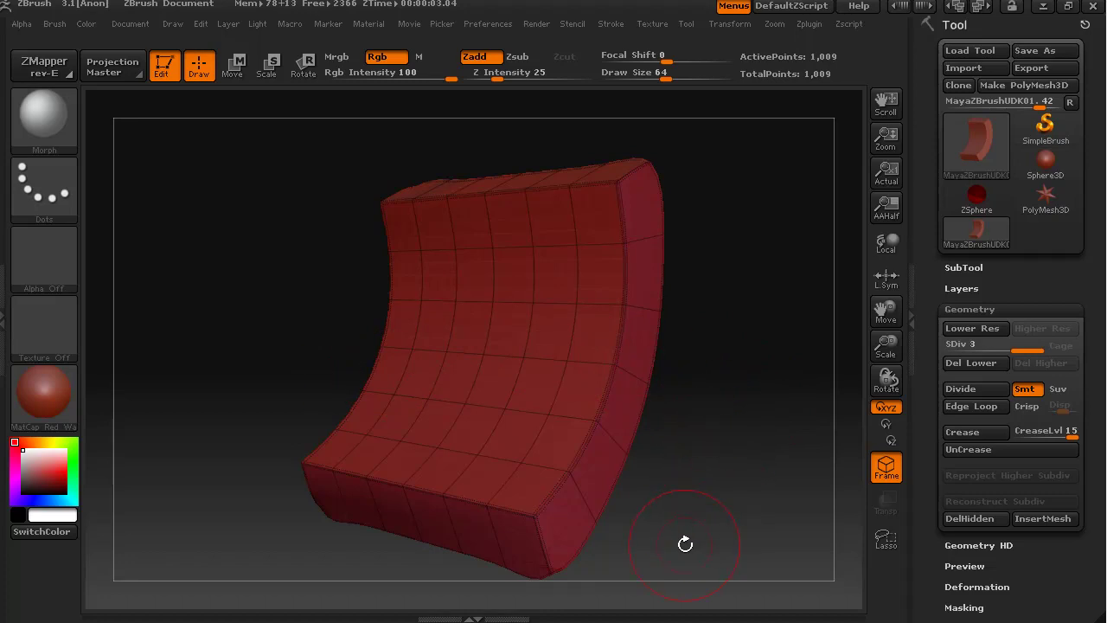
{"action": "left_click_drag", "start_coordinate": [685, 544], "coordinate": [660, 550]}
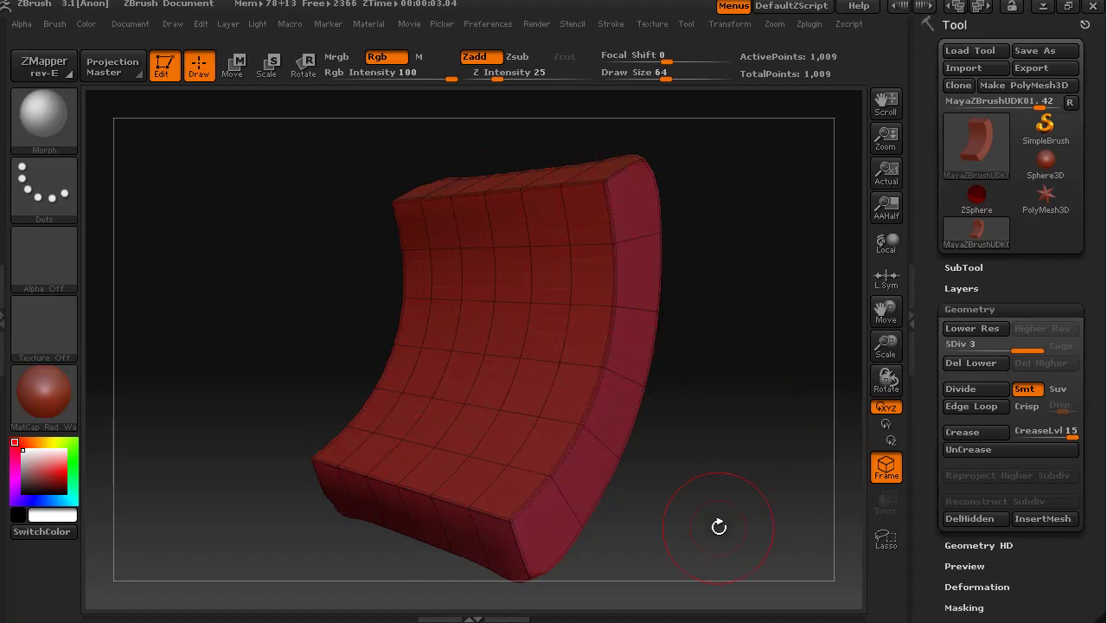
{"action": "left_click_drag", "start_coordinate": [656, 548], "coordinate": [633, 549]}
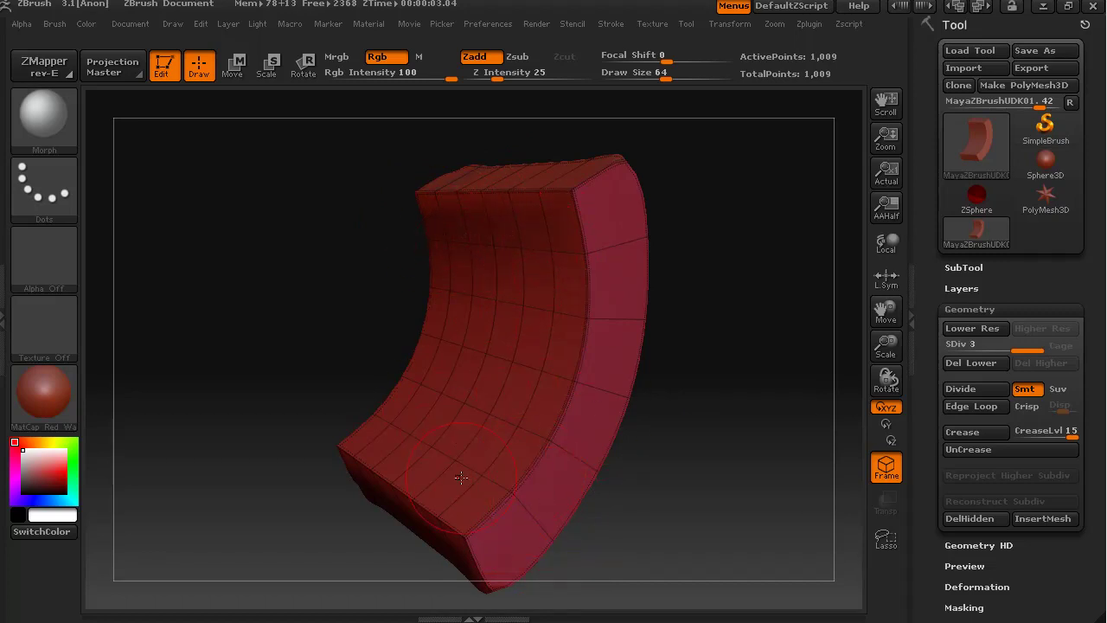
{"action": "left_click_drag", "start_coordinate": [631, 529], "coordinate": [683, 519]}
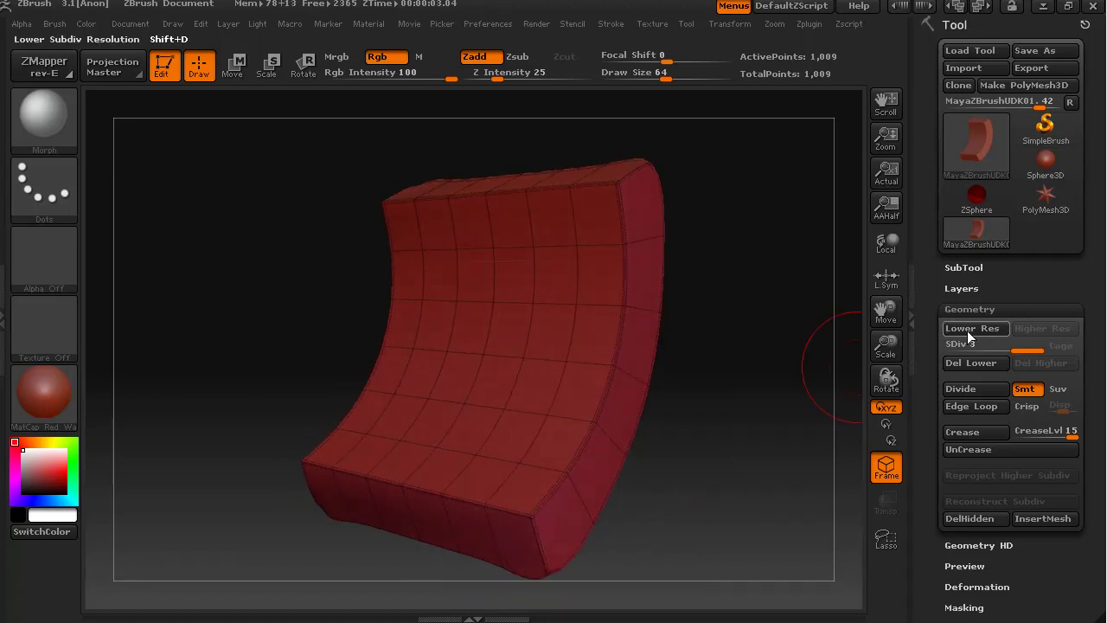
- Go to SDiv 1 and Del Higher, leaving only the 73-point base mesh
{"action": "left_click_drag", "start_coordinate": [688, 372], "coordinate": [608, 108]}
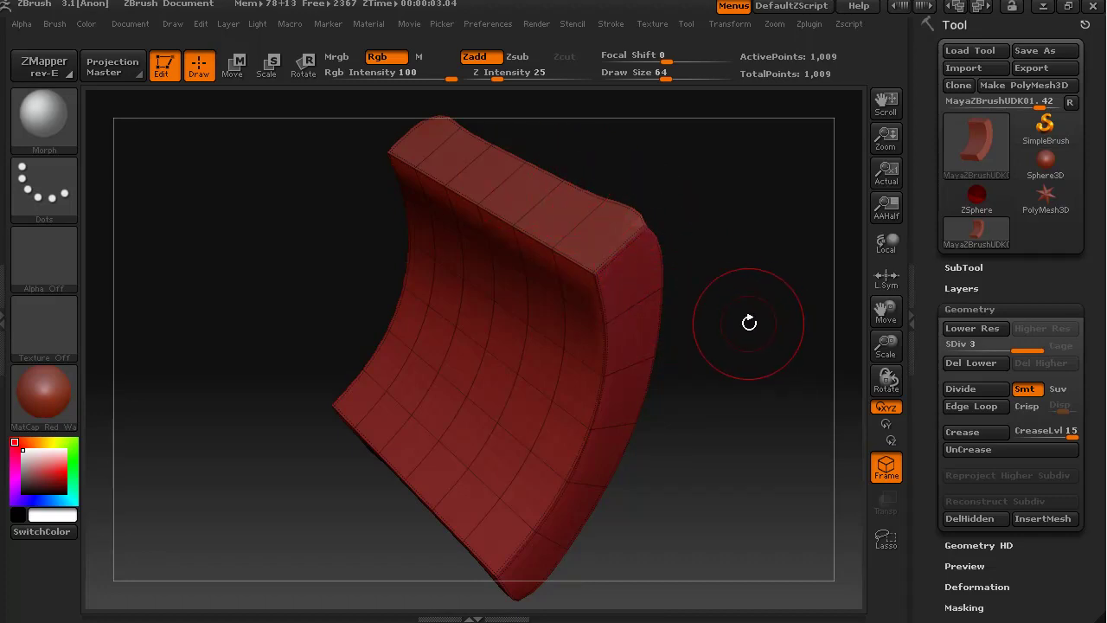
{"action": "key", "text": "shift+d"}
{"action": "key", "text": "shift+d"}
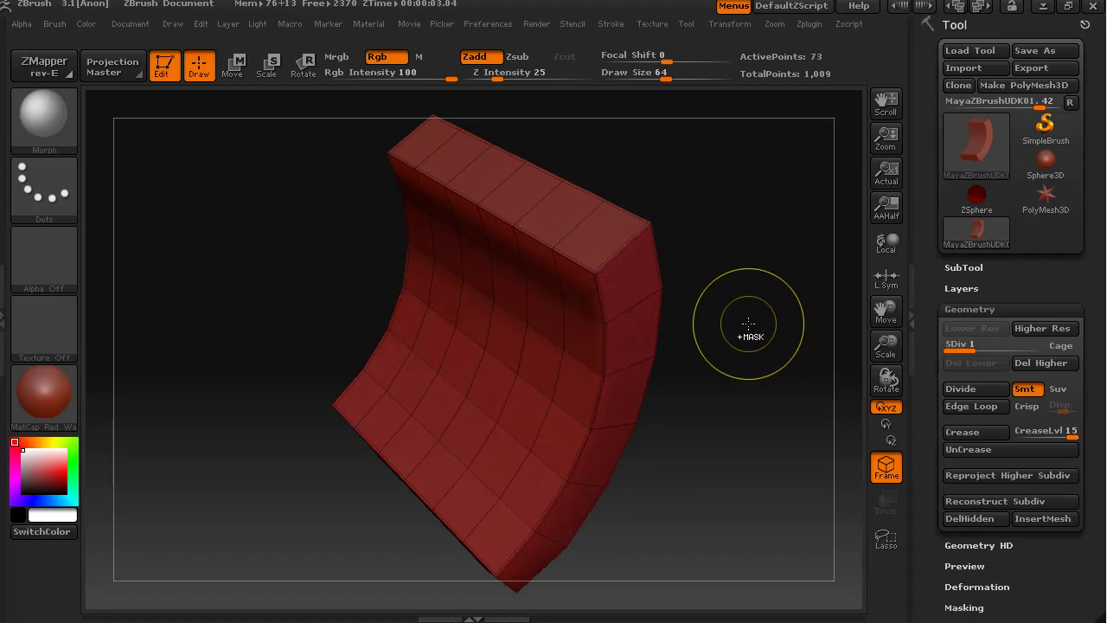
{"action": "key", "text": "ctrl+shift+d"}
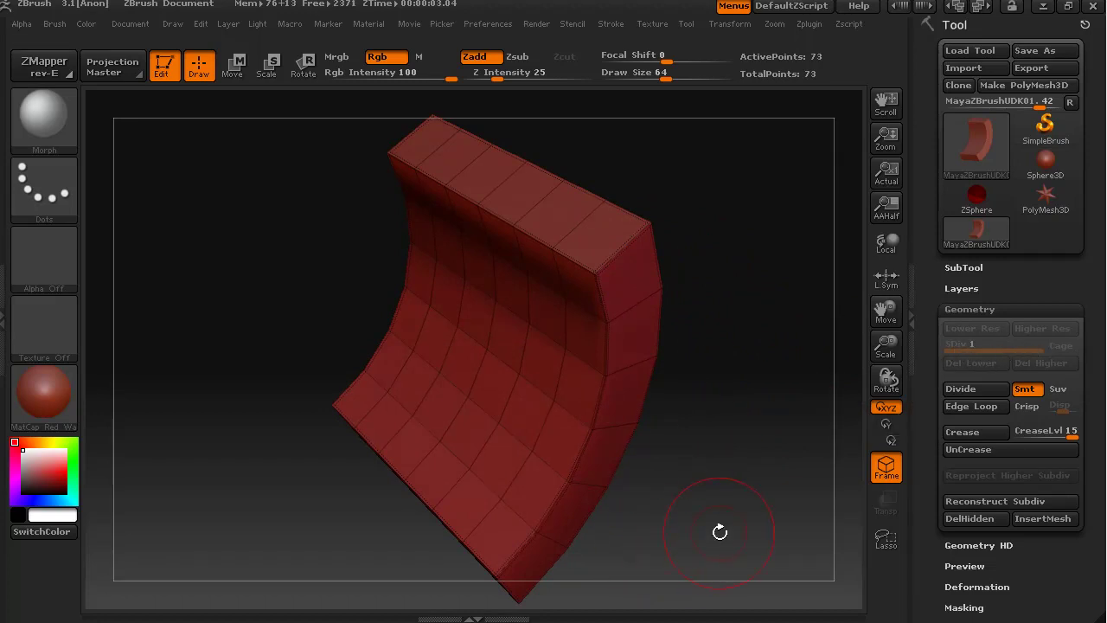
{"action": "left_click_drag", "start_coordinate": [736, 511], "coordinate": [738, 476]}
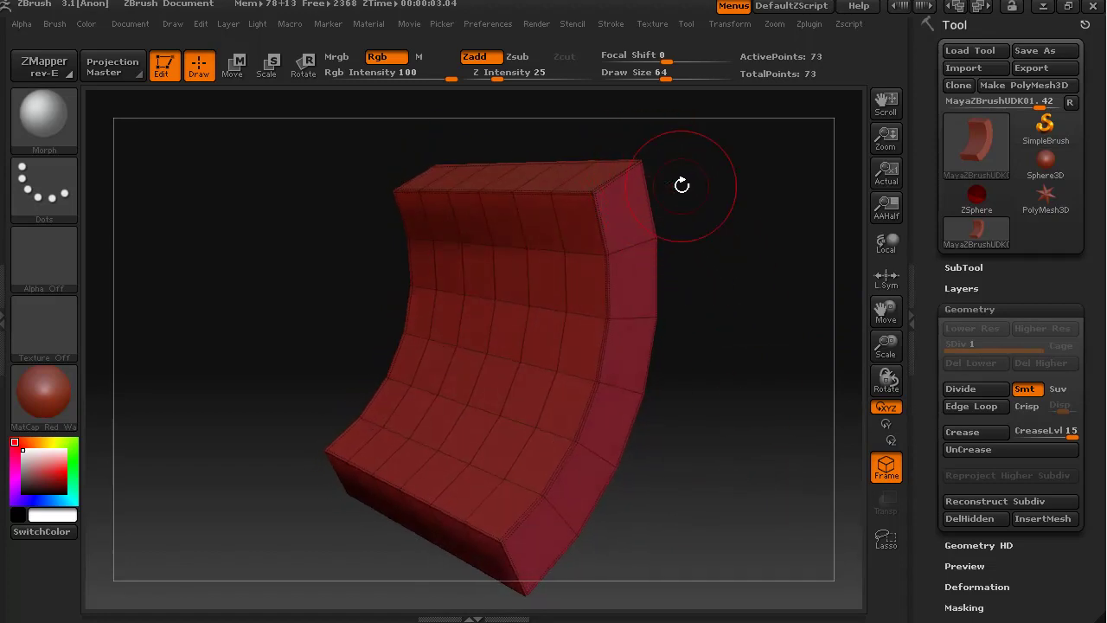
- Turn off Smt and divide twice to SDiv 3 at 1,009 points, keeping creased edges hard
{"action": "left_click", "coordinate": [1029, 392]}
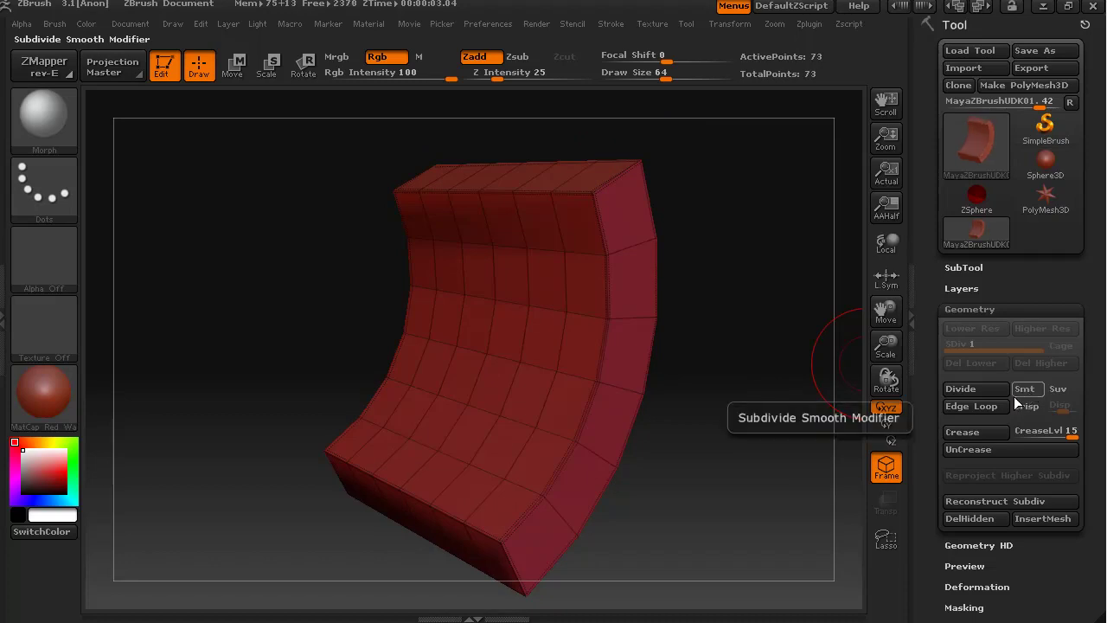
{"action": "left_click", "coordinate": [967, 390]}
{"action": "left_click", "coordinate": [966, 390]}
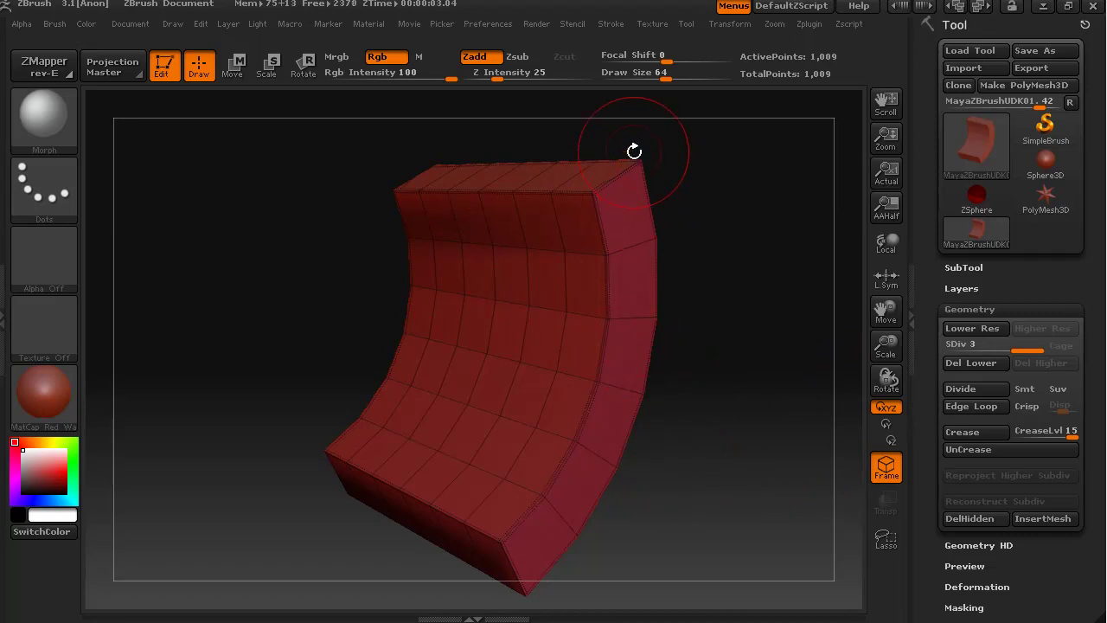
{"action": "mouse_move", "coordinate": [736, 507]}
{"action": "left_mouse_down"}
{"action": "mouse_move", "coordinate": [683, 519]}
{"action": "mouse_move", "coordinate": [763, 513]}
{"action": "mouse_move", "coordinate": [709, 525]}
{"action": "mouse_move", "coordinate": [752, 534]}
{"action": "mouse_move", "coordinate": [800, 506]}
{"action": "mouse_move", "coordinate": [671, 528]}
{"action": "mouse_move", "coordinate": [700, 538]}
{"action": "left_mouse_up"}
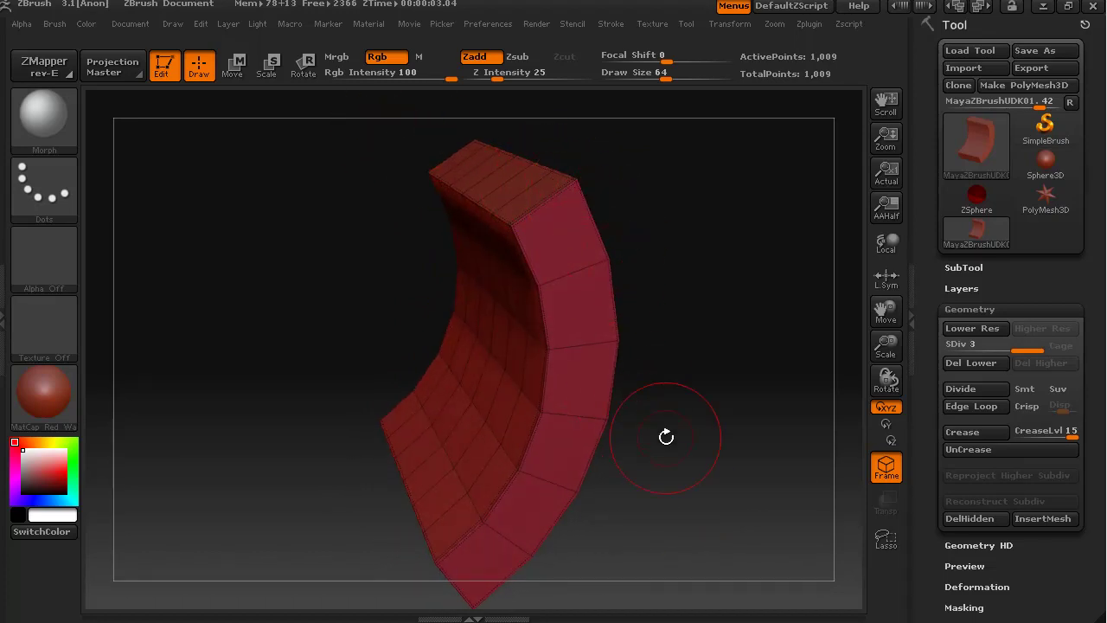
{"action": "left_click_drag", "start_coordinate": [669, 539], "coordinate": [701, 520]}
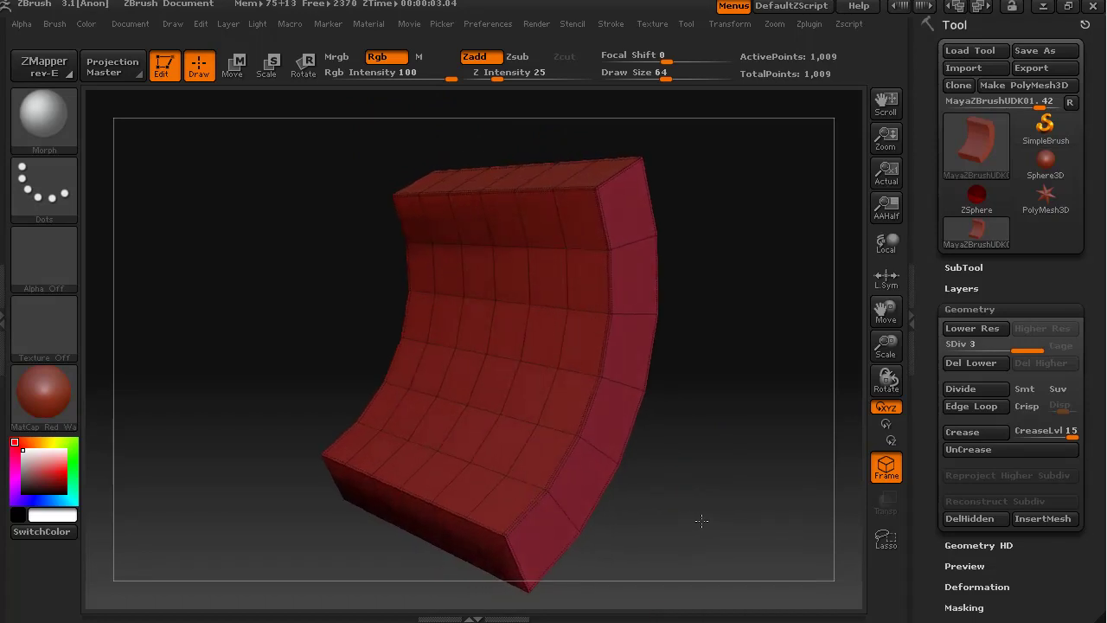
{"action": "left_click_drag", "start_coordinate": [717, 475], "coordinate": [625, 465]}
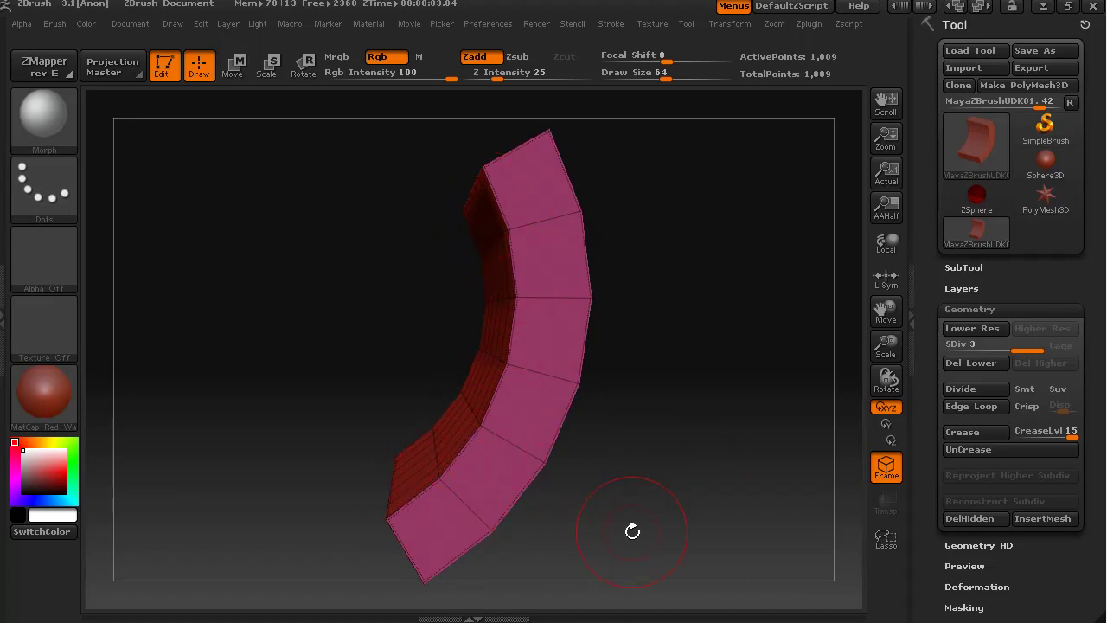
{"action": "left_click_drag", "start_coordinate": [624, 542], "coordinate": [694, 544]}
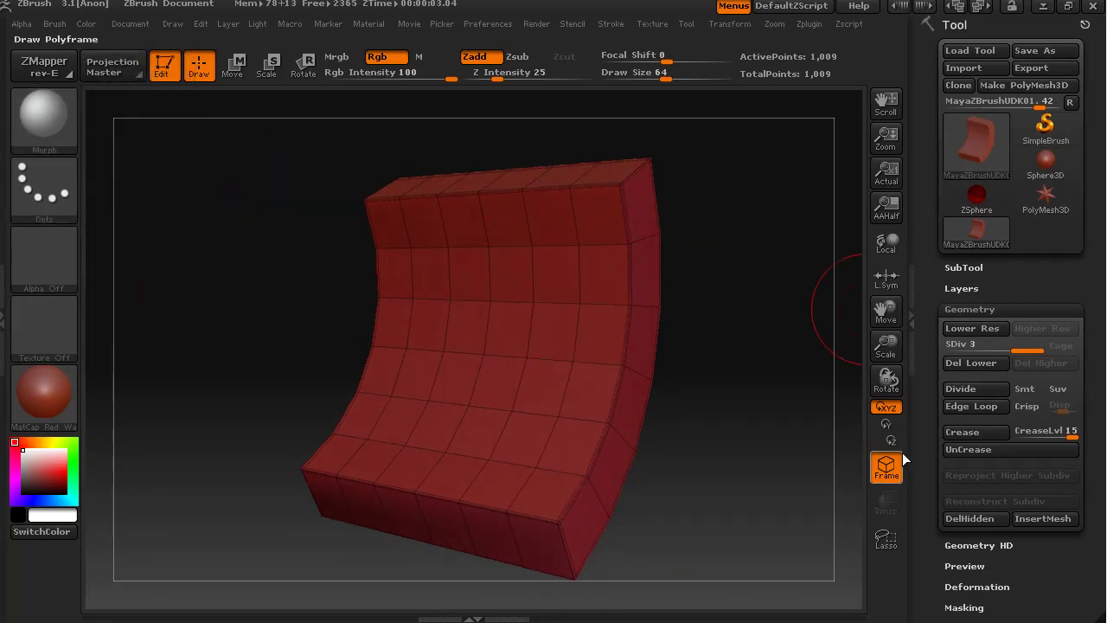
{"action": "left_click", "coordinate": [886, 467]}
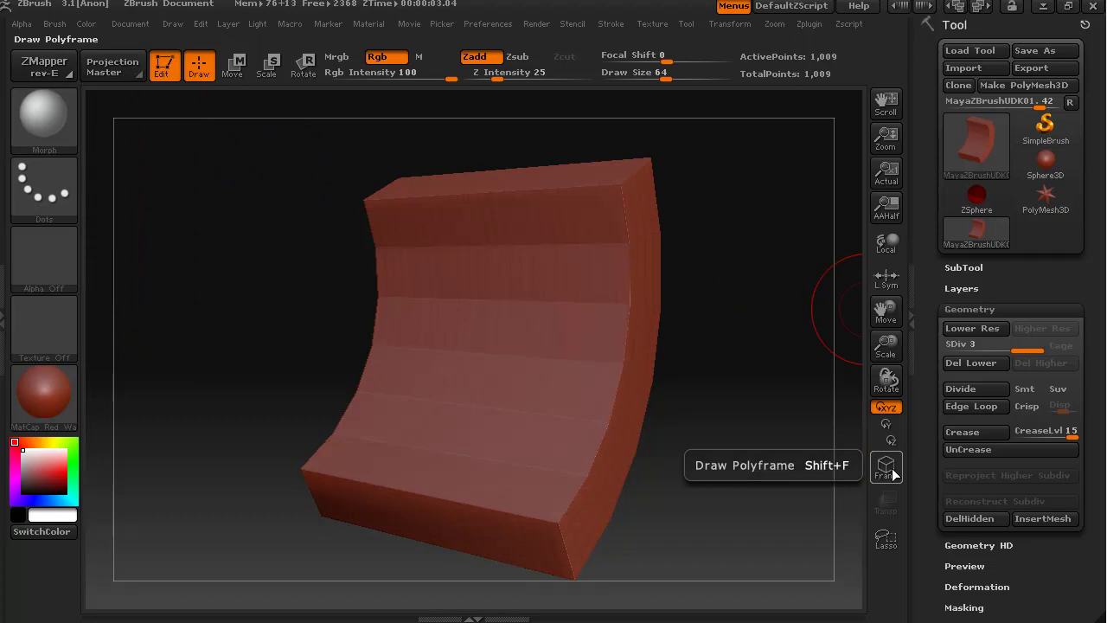
{"action": "left_click", "coordinate": [891, 470]}
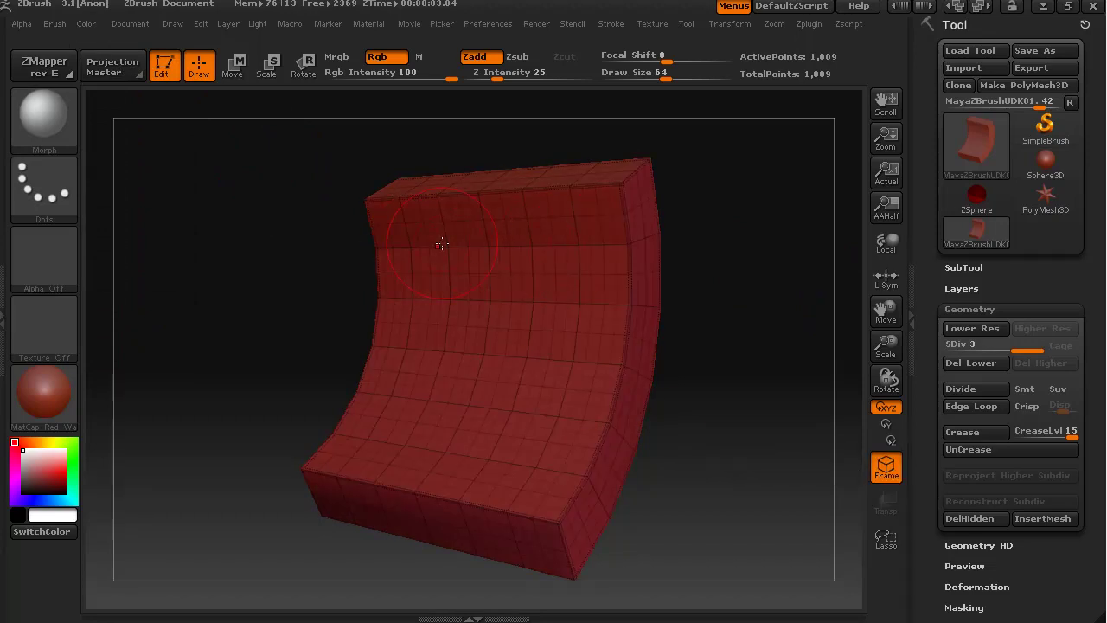
{"action": "left_click_drag", "start_coordinate": [729, 395], "coordinate": [679, 415]}
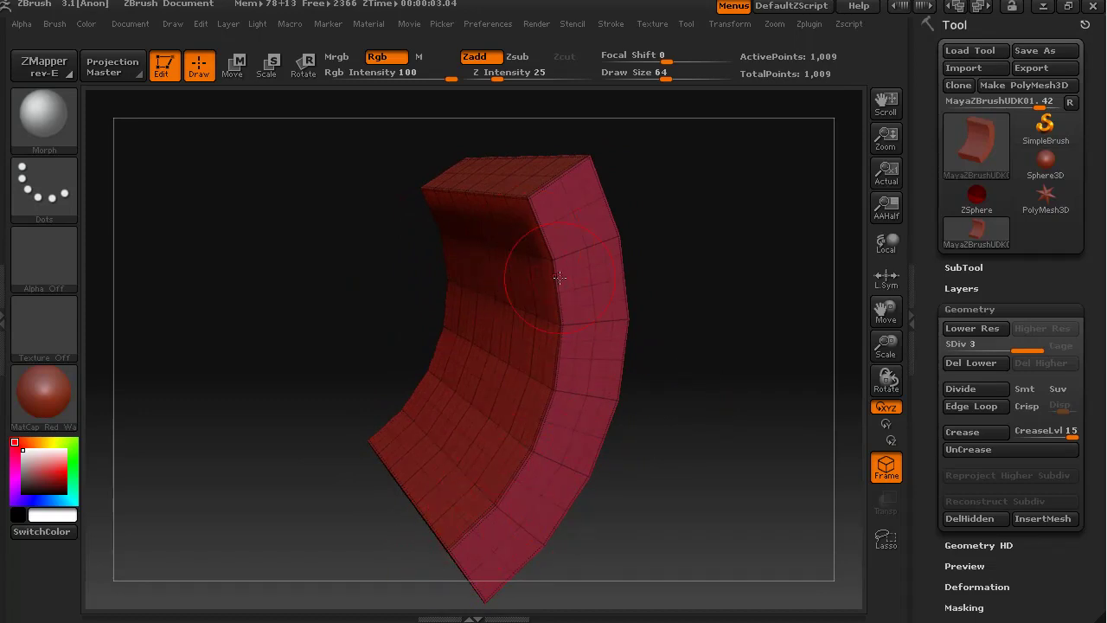
{"action": "left_click_drag", "start_coordinate": [647, 545], "coordinate": [686, 525]}
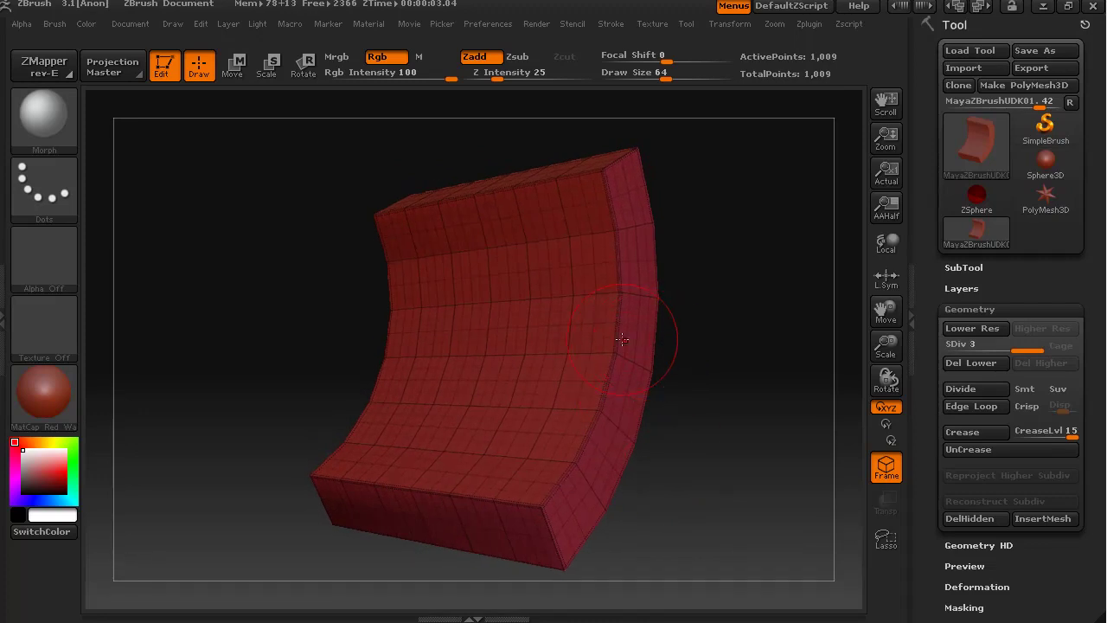